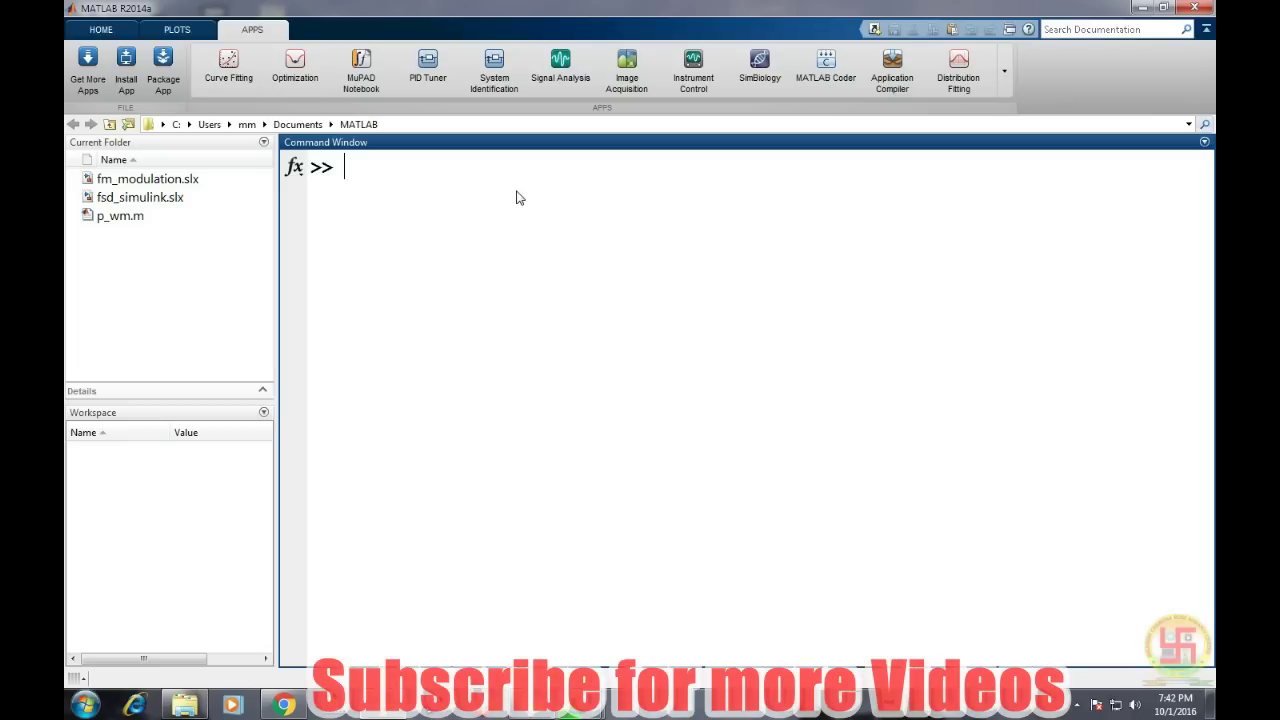
Define s = tf('s') and the plant sys = 1/(s^2 + 10*s + 20), then display sys
{"action": "type", "text": "s = "}
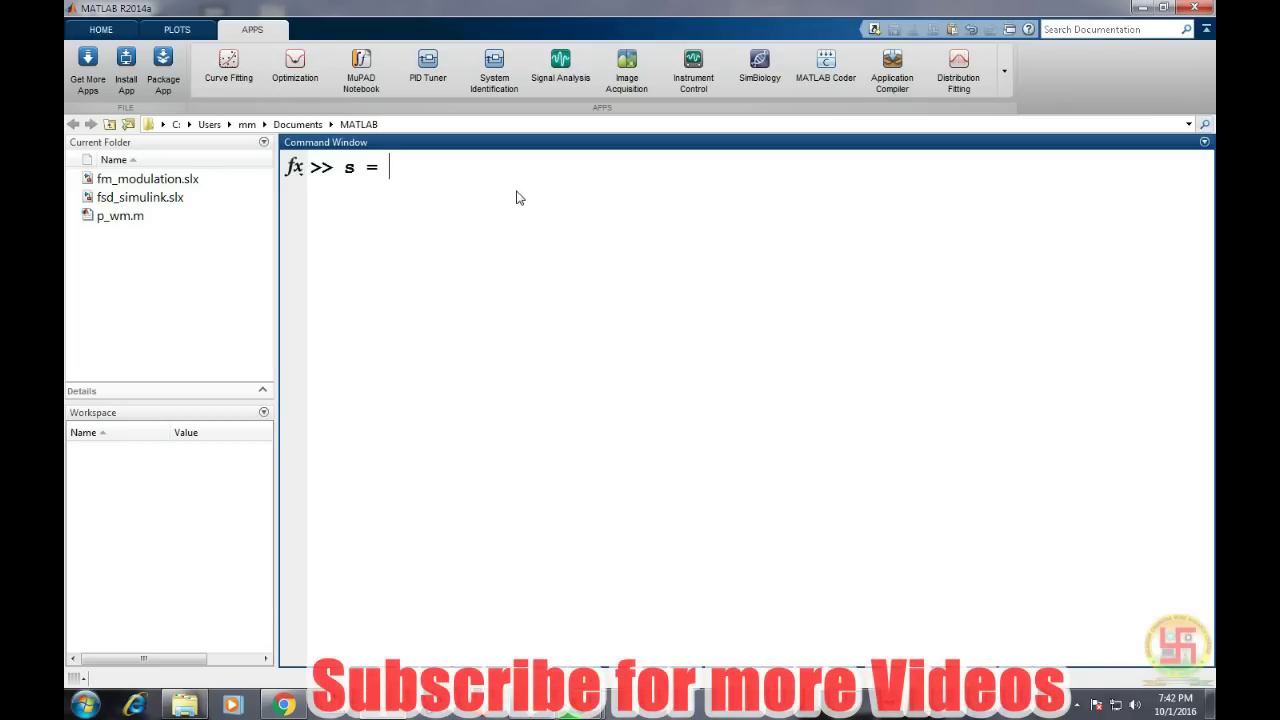
{"action": "type", "text": "tf('s');"}
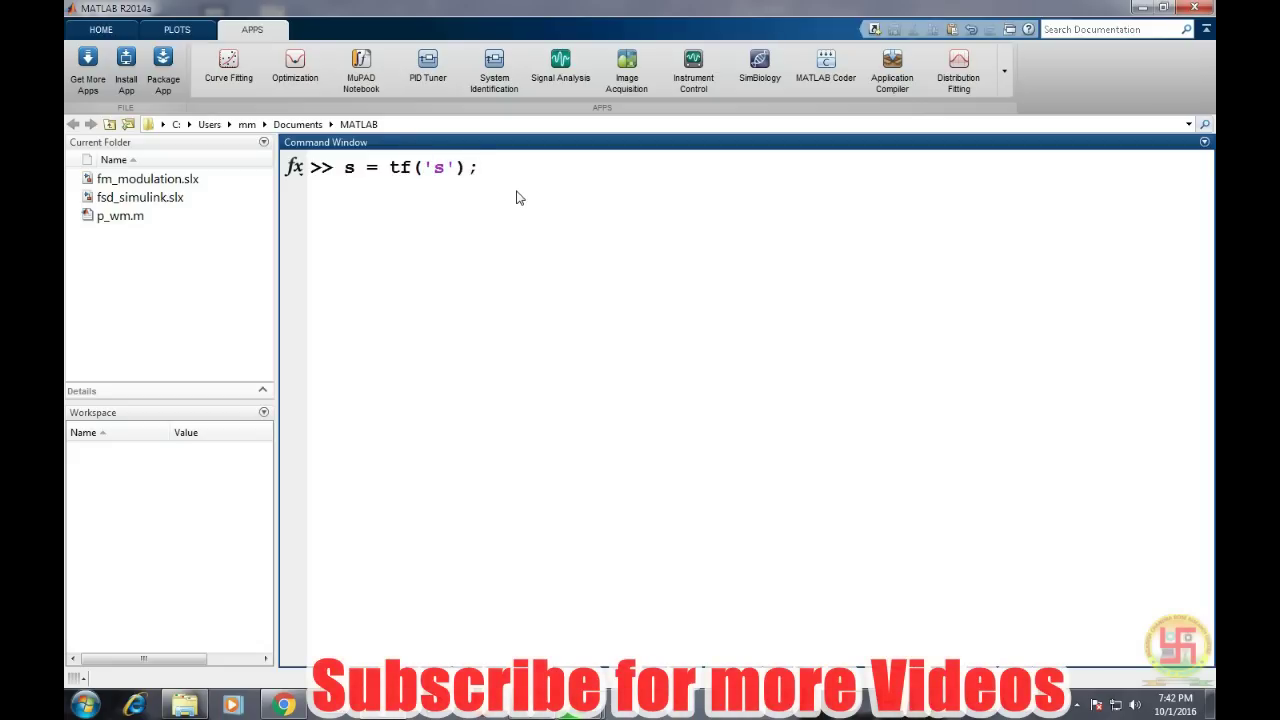
{"action": "key", "text": "Return"}
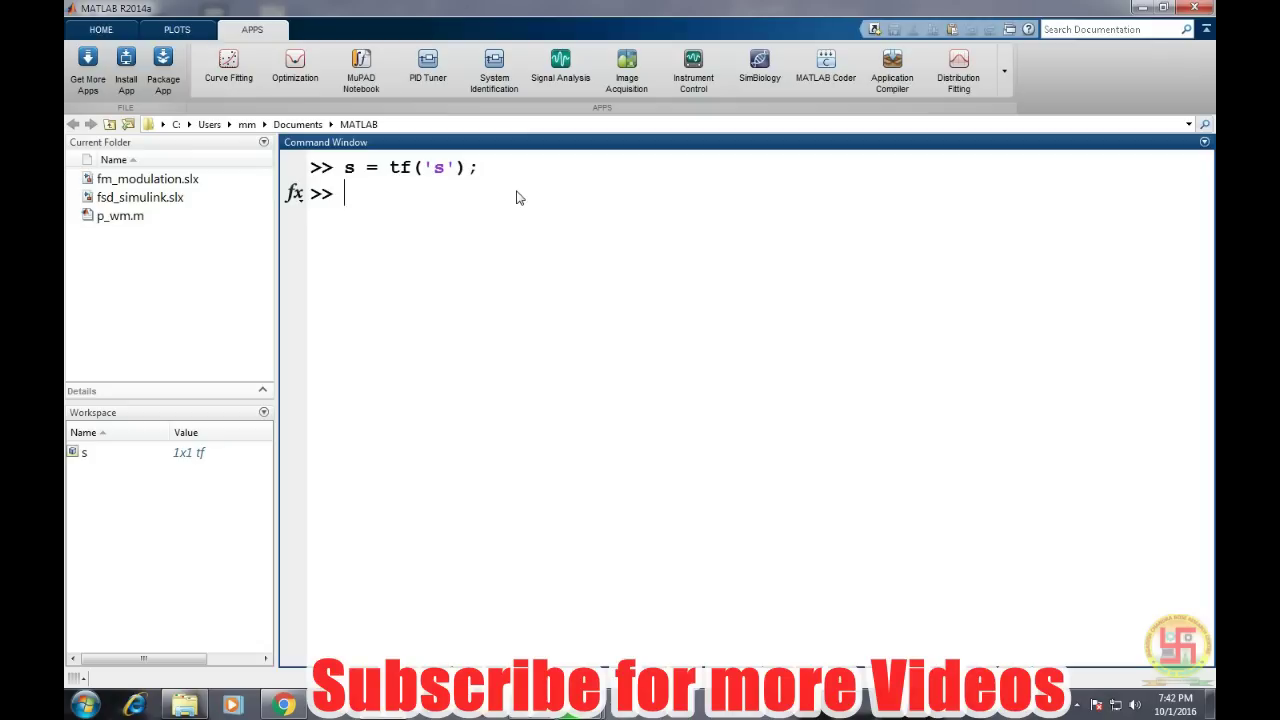
{"action": "type", "text": "sys = 1/"}
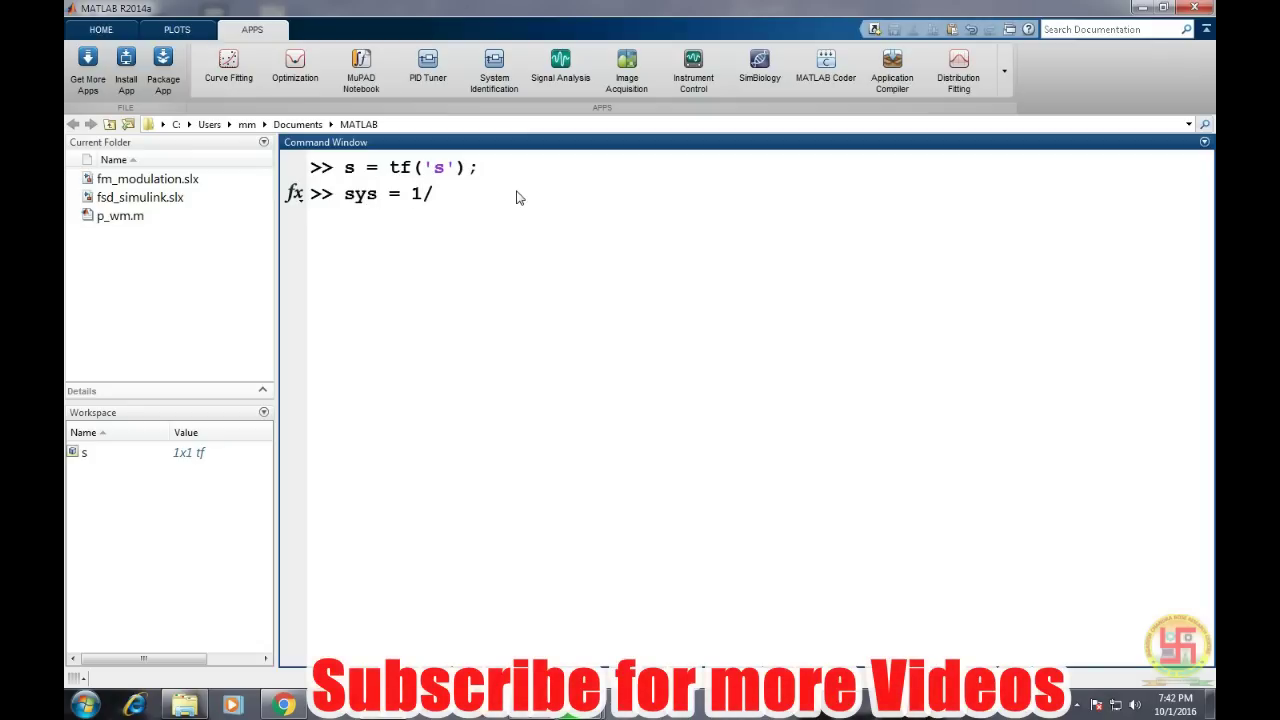
{"action": "type", "text": "(s^2"}
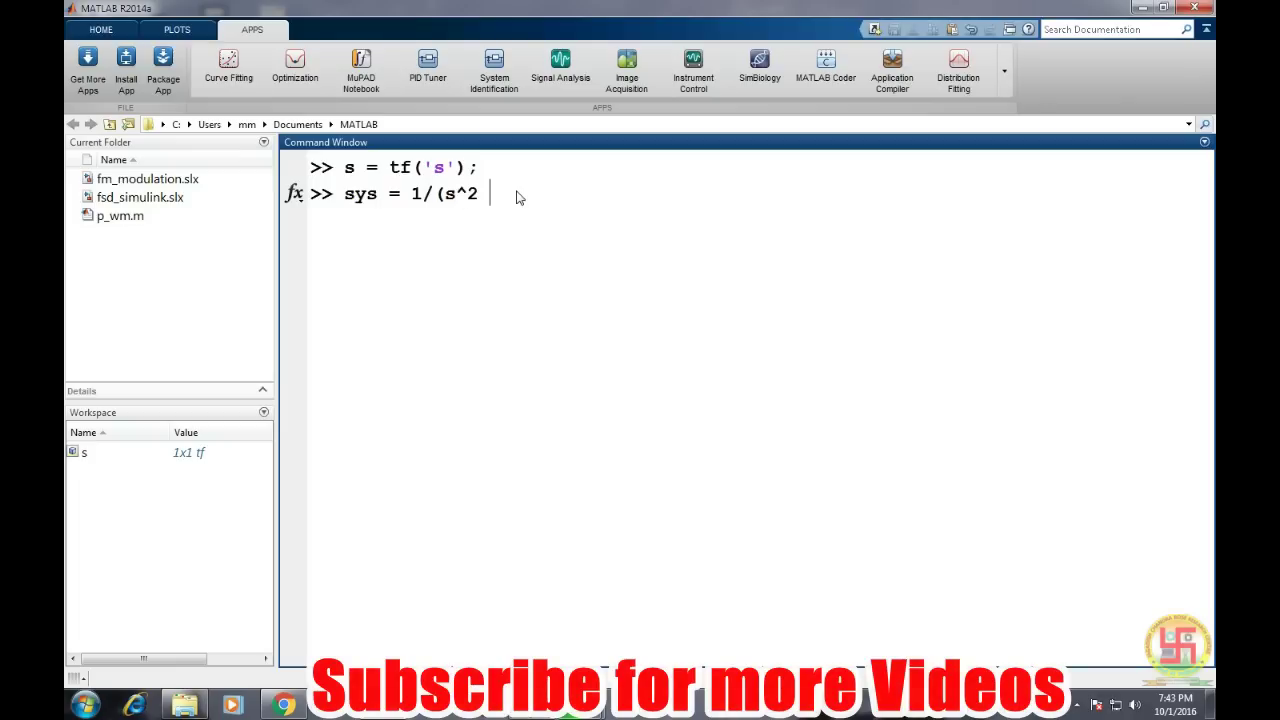
{"action": "type", "text": " + 10*s +20)"}
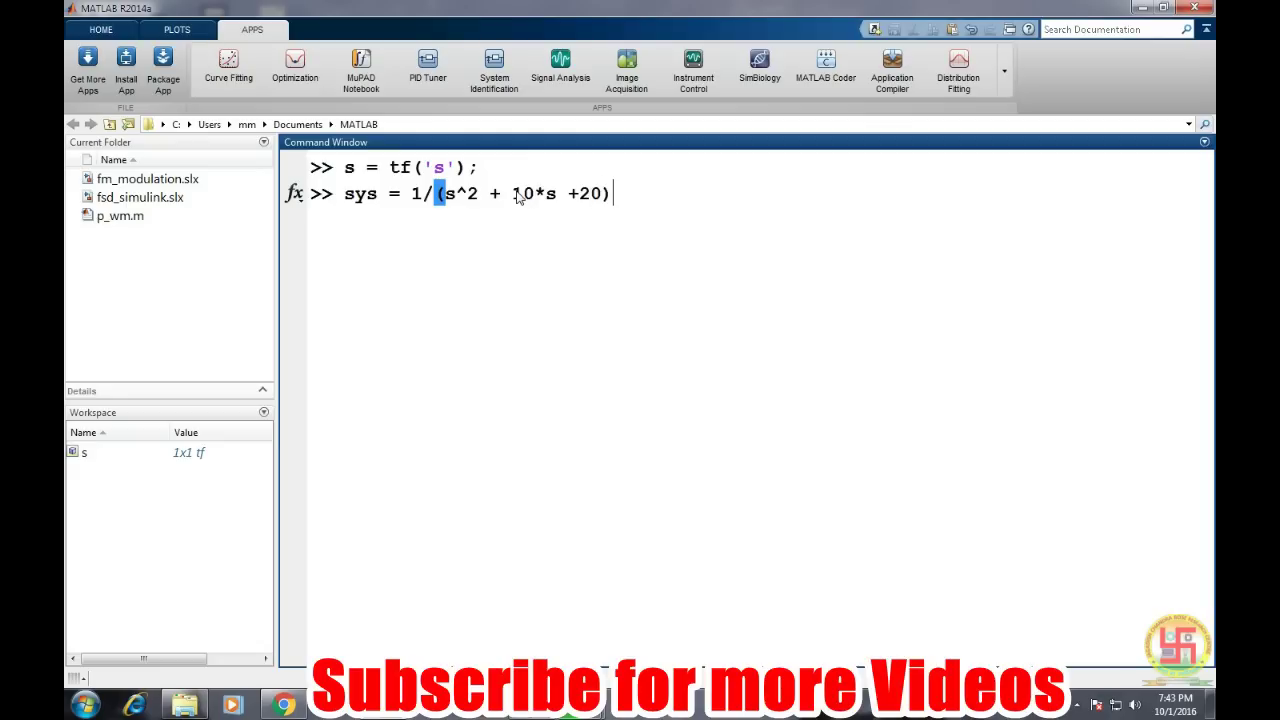
{"action": "key", "text": "BackSpace"}
{"action": "key", "text": "BackSpace"}
{"action": "key", "text": "BackSpace"}
{"action": "type", "text": "20);"}
{"action": "key", "text": "Return"}
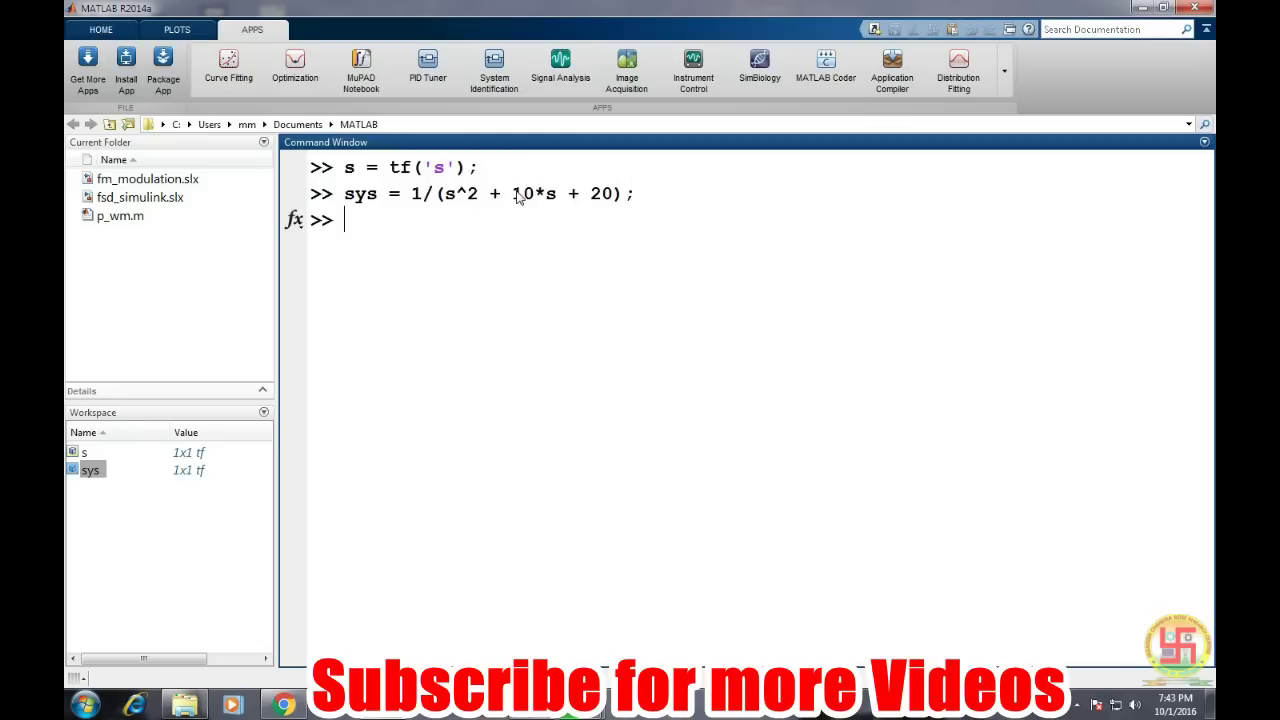
{"action": "type", "text": "sys"}
{"action": "key", "text": "Return"}
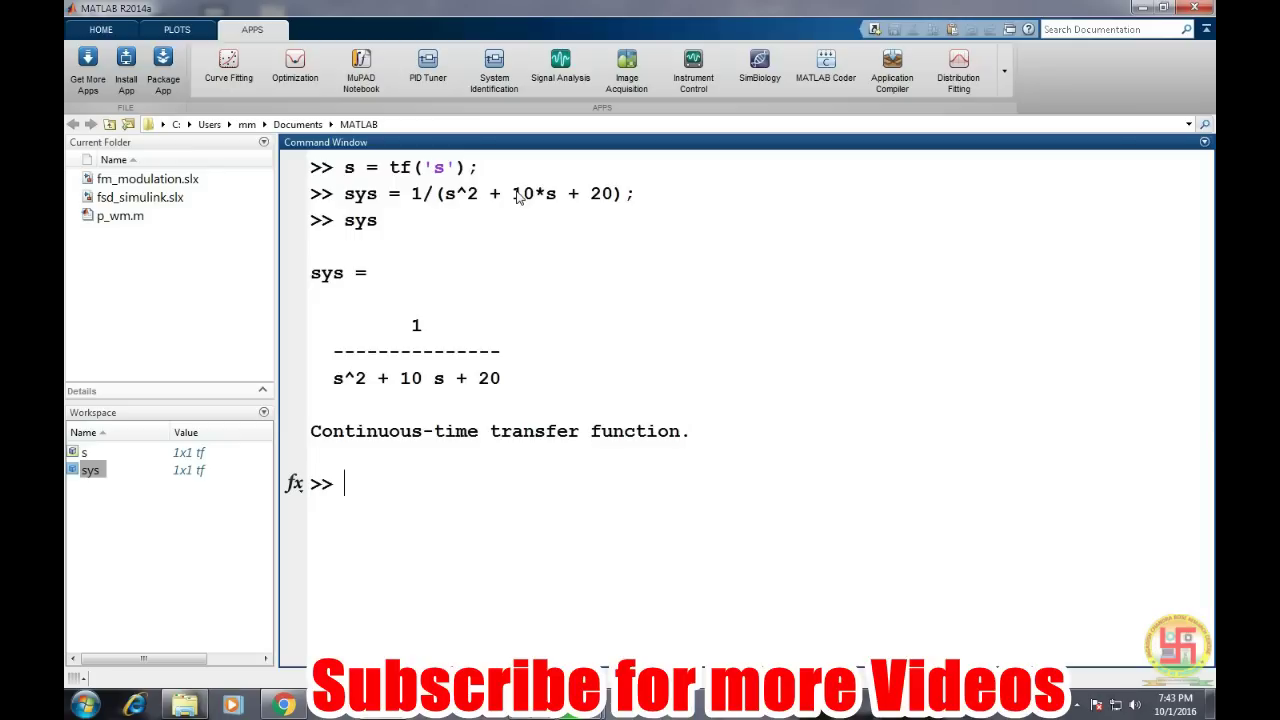
Run step(sys) to plot the plant's open-loop step response in Figure 1
{"action": "type", "text": "step(sys)"}
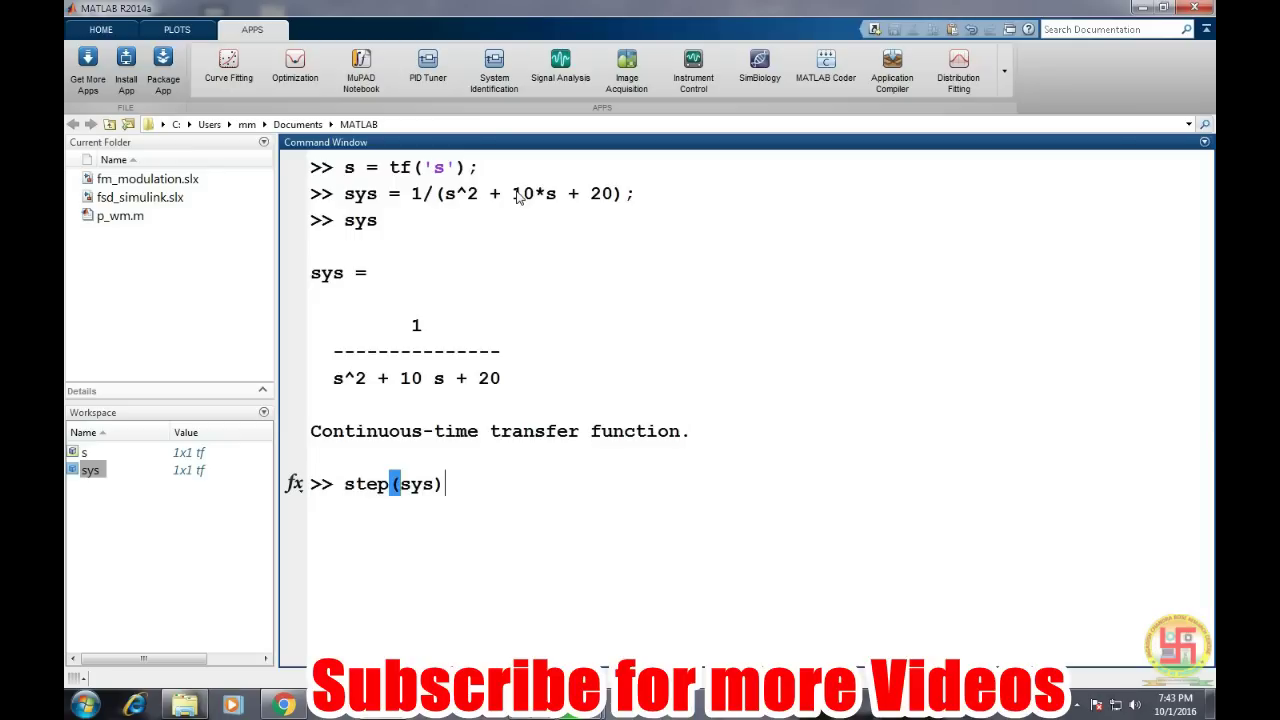
{"action": "key", "text": "Return"}
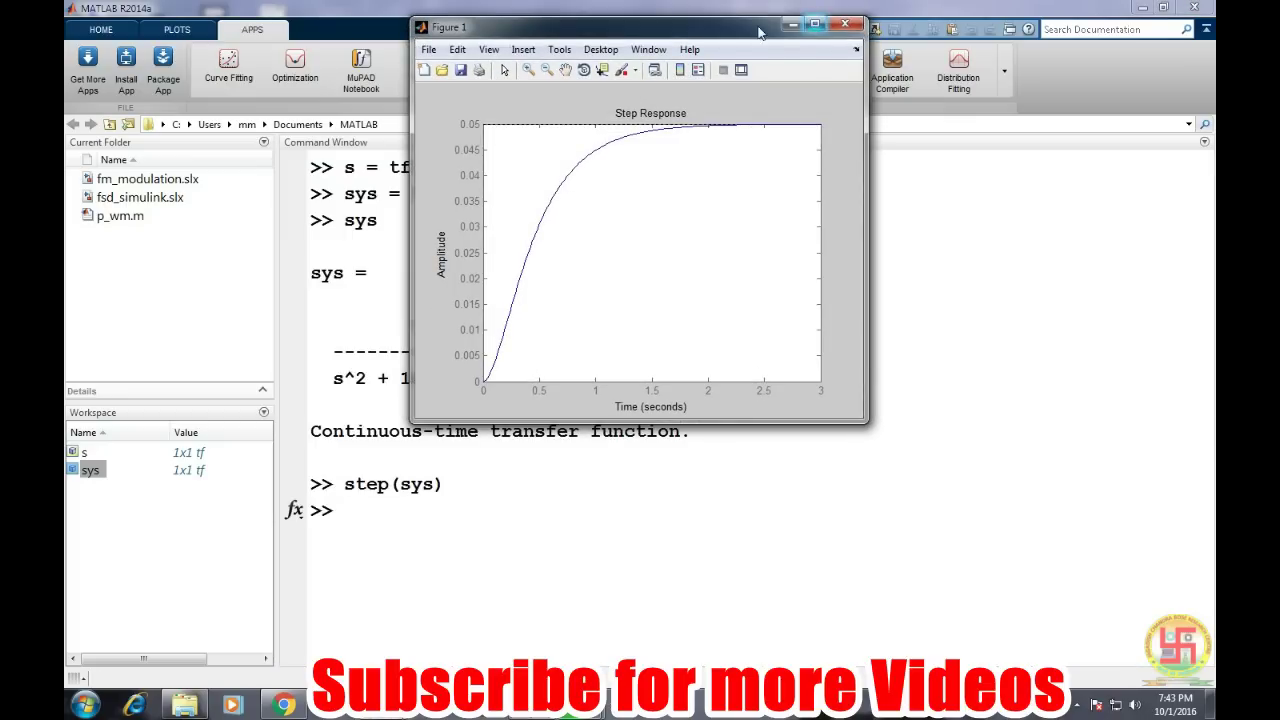
Maximize and close the step response figure, then clear the Command Window with clc
{"action": "left_click_drag", "start_coordinate": [753, 27], "coordinate": [769, 60]}
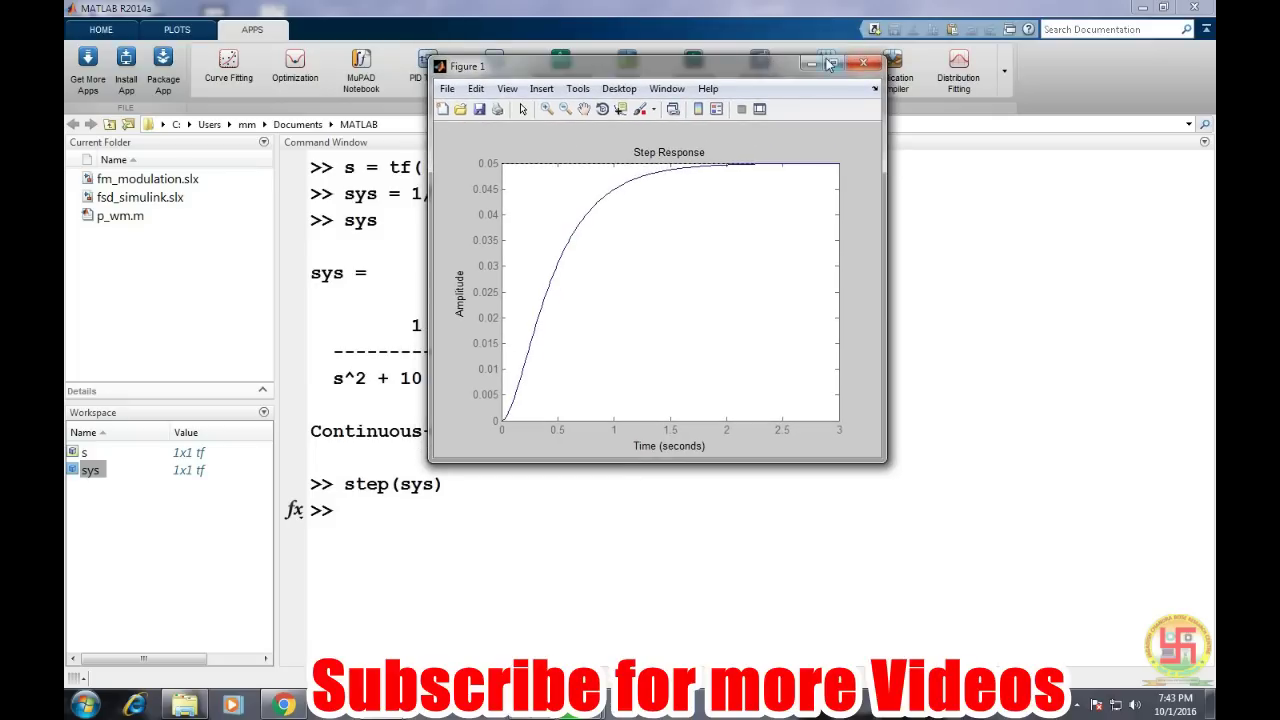
{"action": "left_click", "coordinate": [831, 58]}
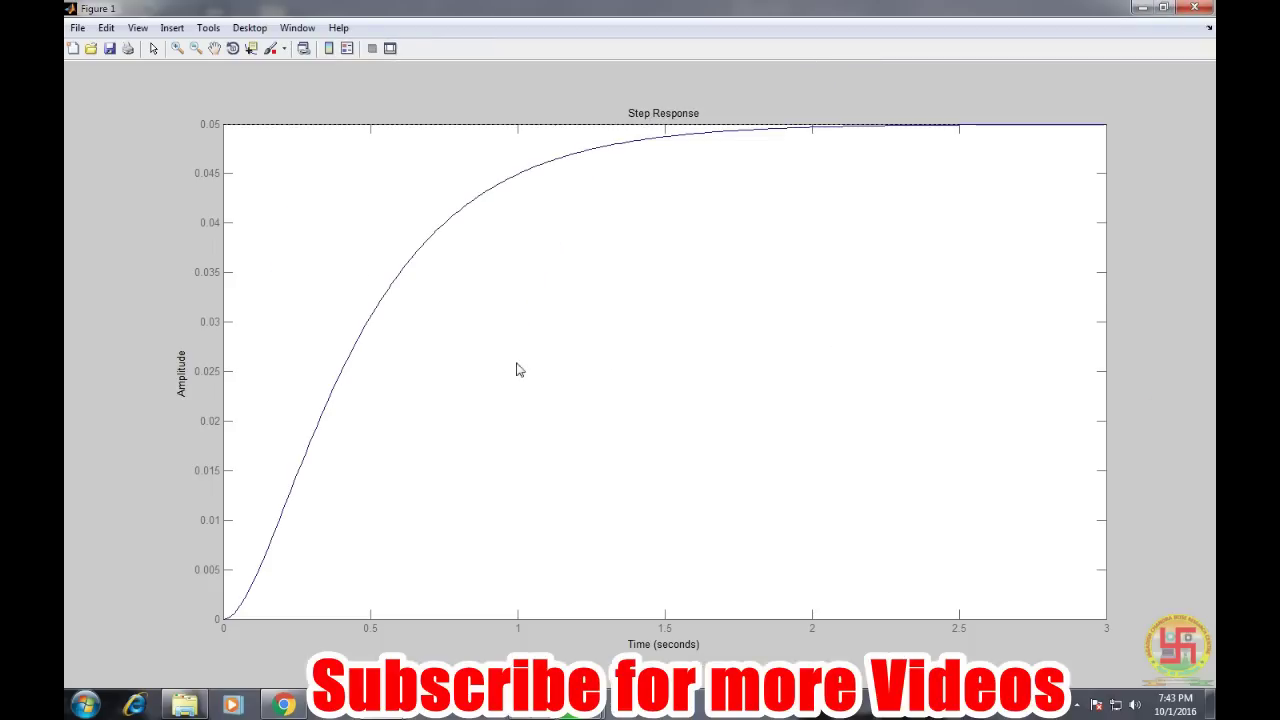
{"action": "left_click", "coordinate": [1183, 5]}
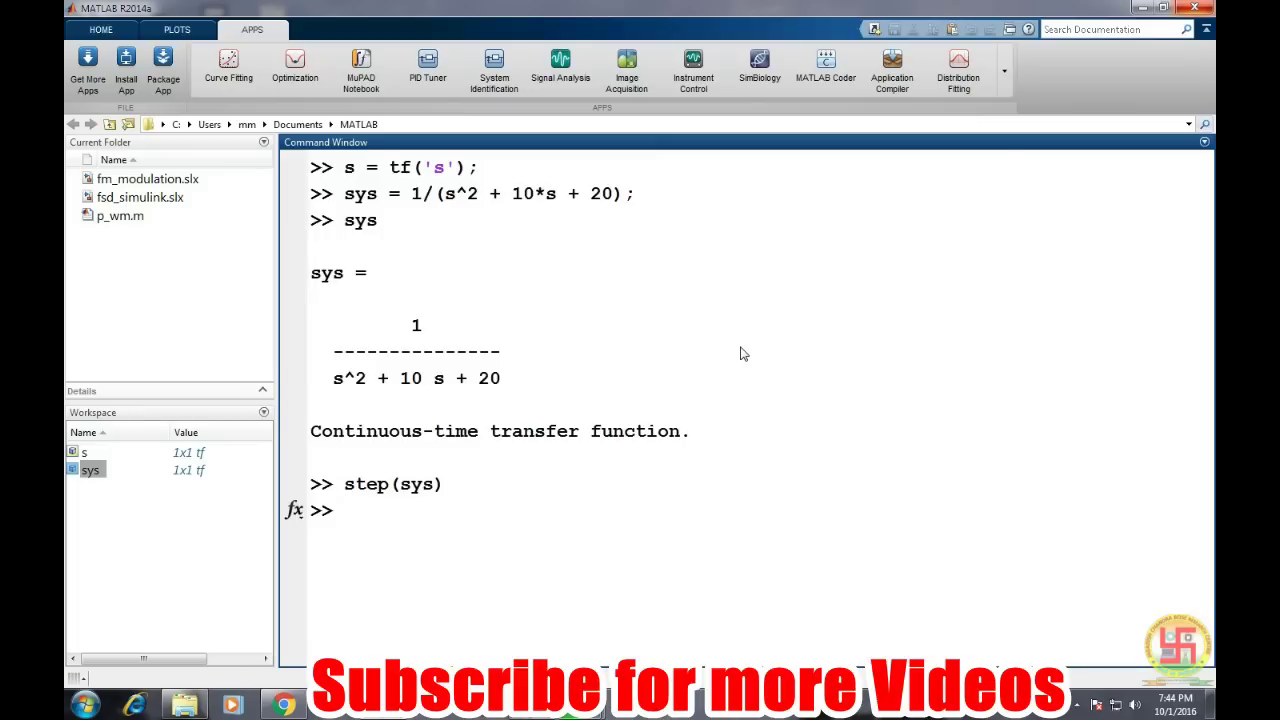
{"action": "type", "text": "clc"}
{"action": "key", "text": "Return"}
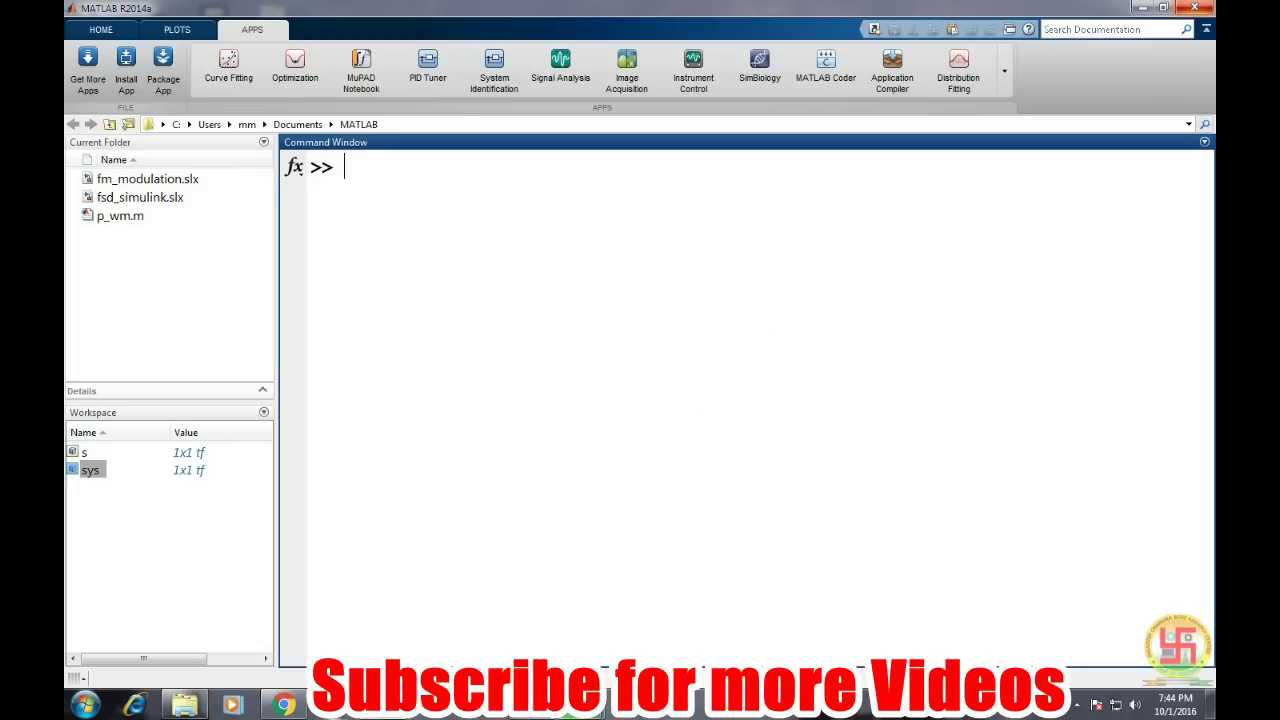
Search Google Images for 'pid controller' and enlarge the PID feedback block diagram
{"action": "left_click", "coordinate": [285, 706]}
{"action": "left_click", "coordinate": [395, 12]}
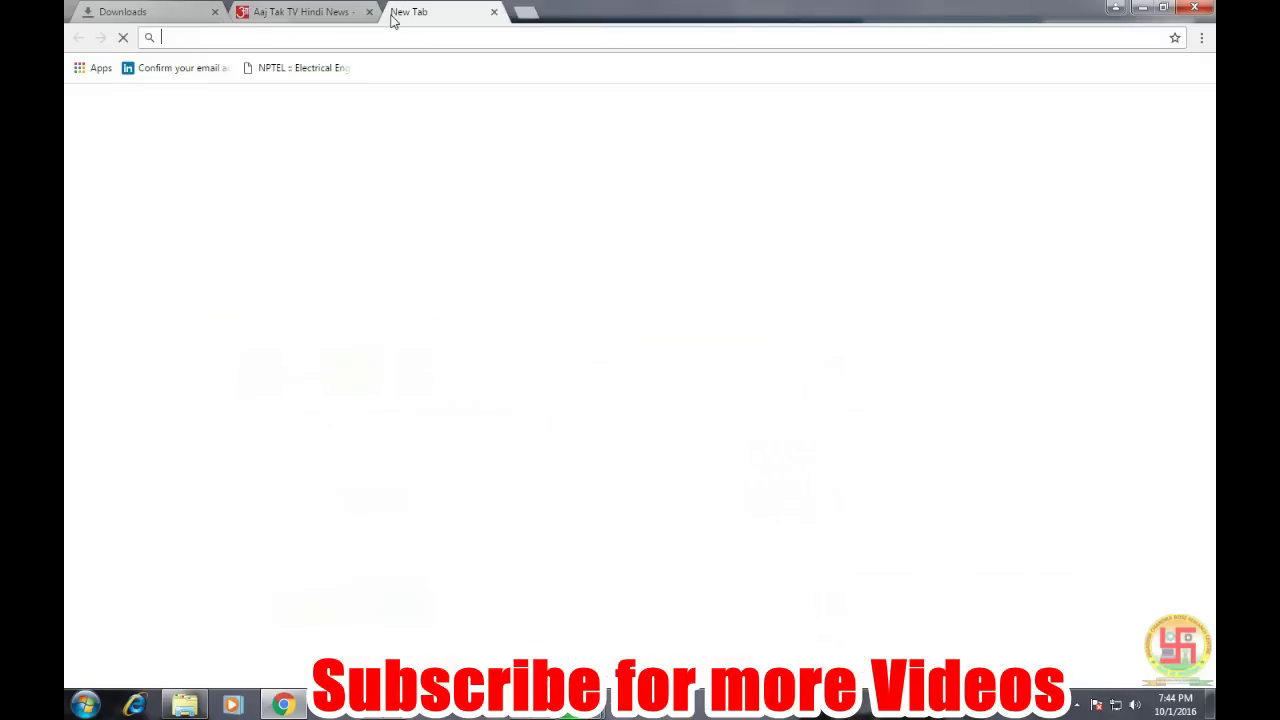
{"action": "type", "text": "p"}
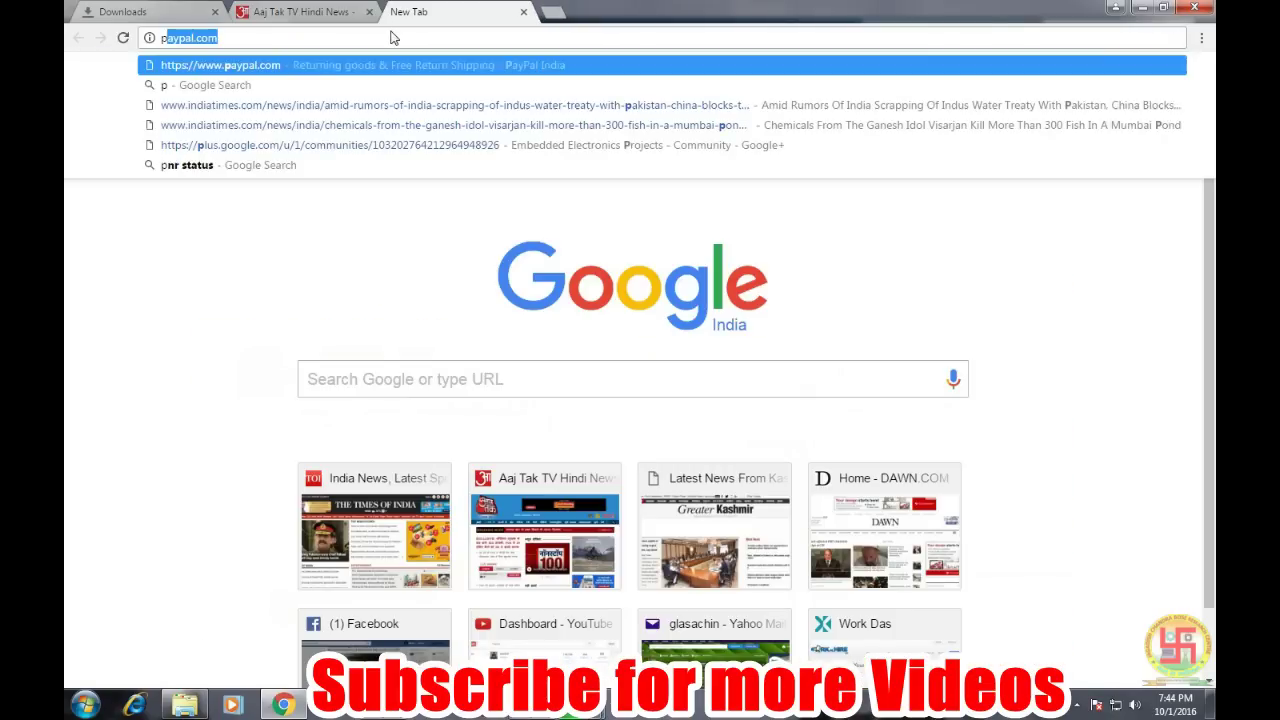
{"action": "key", "text": "BackSpace"}
{"action": "type", "text": "PID"}
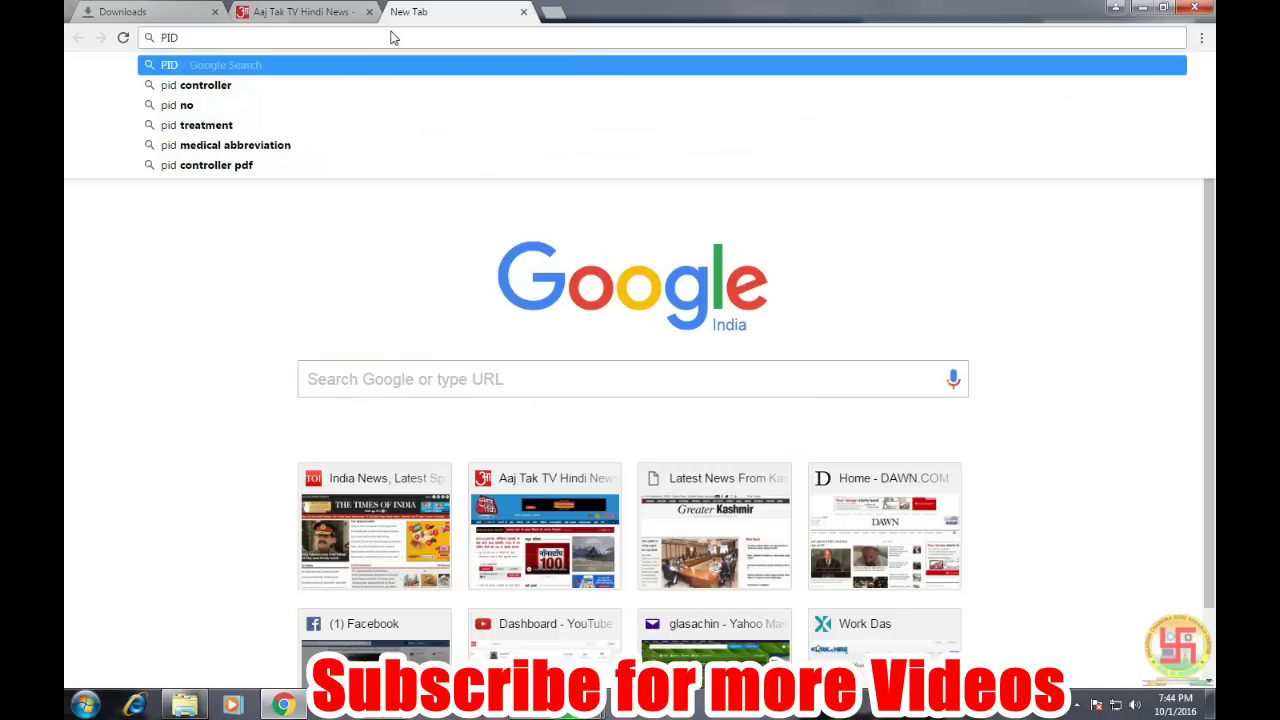
{"action": "key", "text": "Down"}
{"action": "key", "text": "Return"}
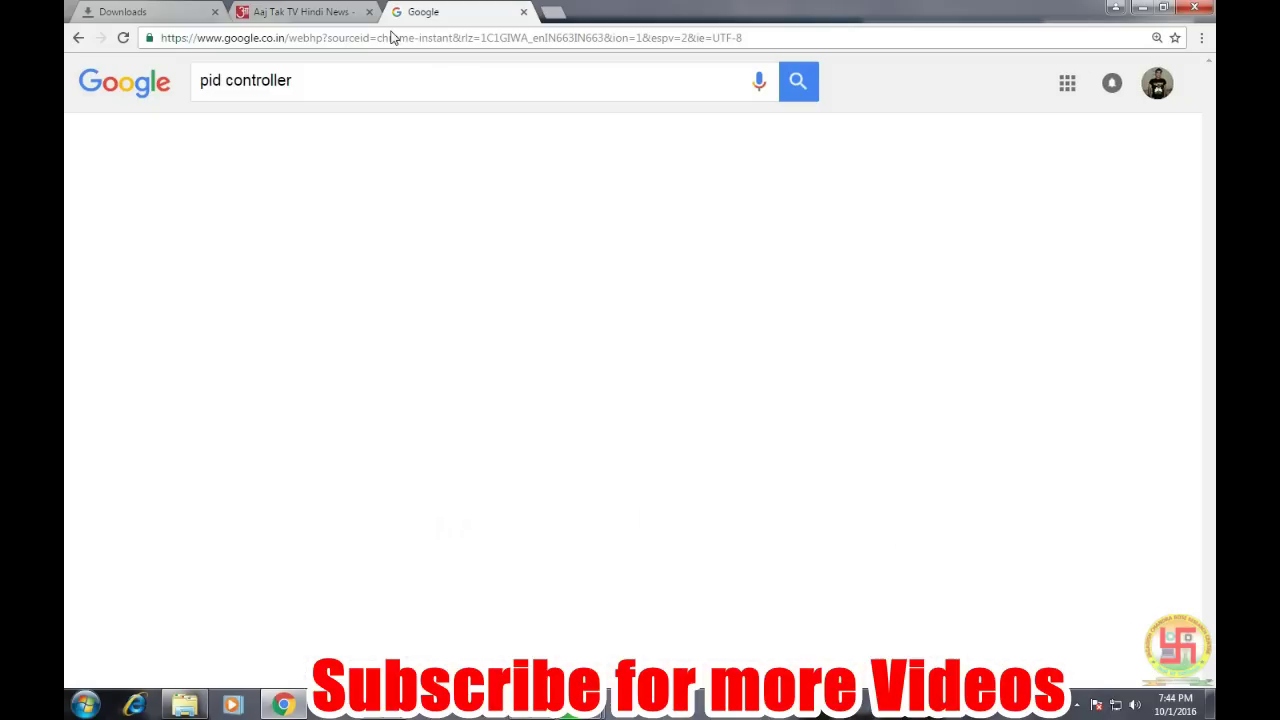
{"action": "left_click", "coordinate": [268, 141]}
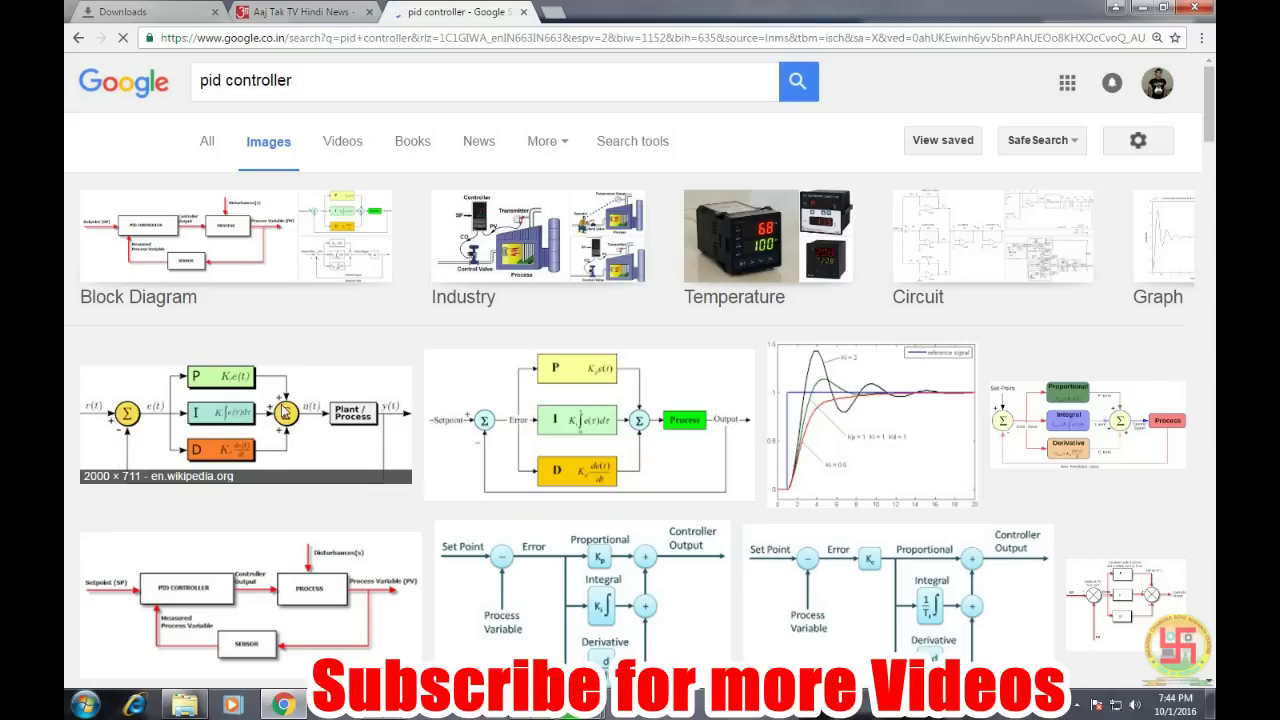
{"action": "left_click", "coordinate": [580, 419]}
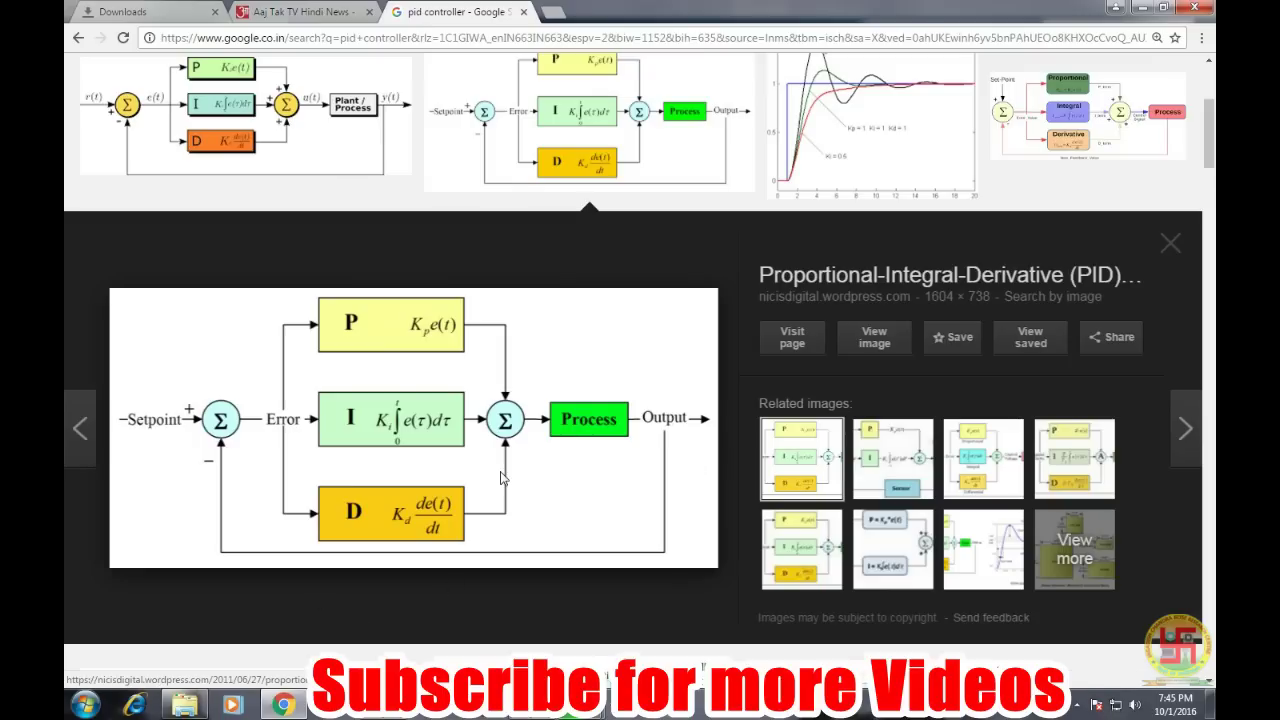
Return to MATLAB and launch the PID Tuner app from the APPS tab
{"action": "mouse_move", "coordinate": [383, 705]}
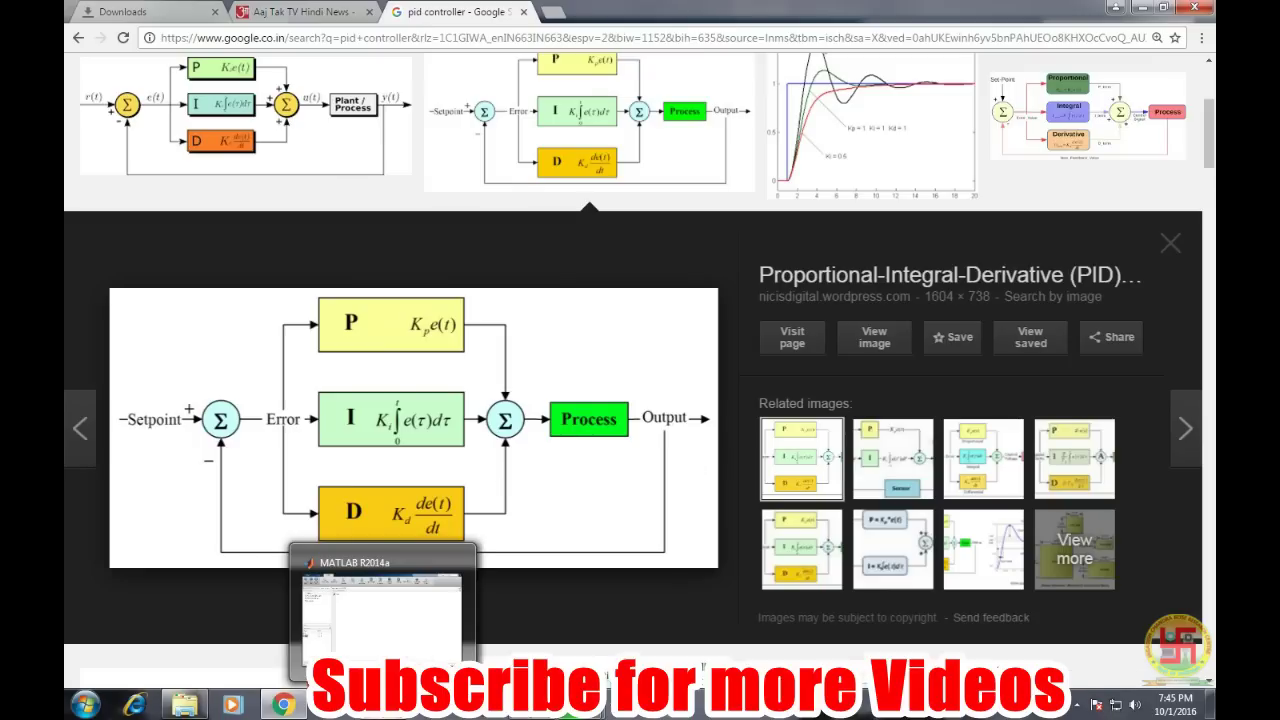
{"action": "left_click", "coordinate": [380, 612]}
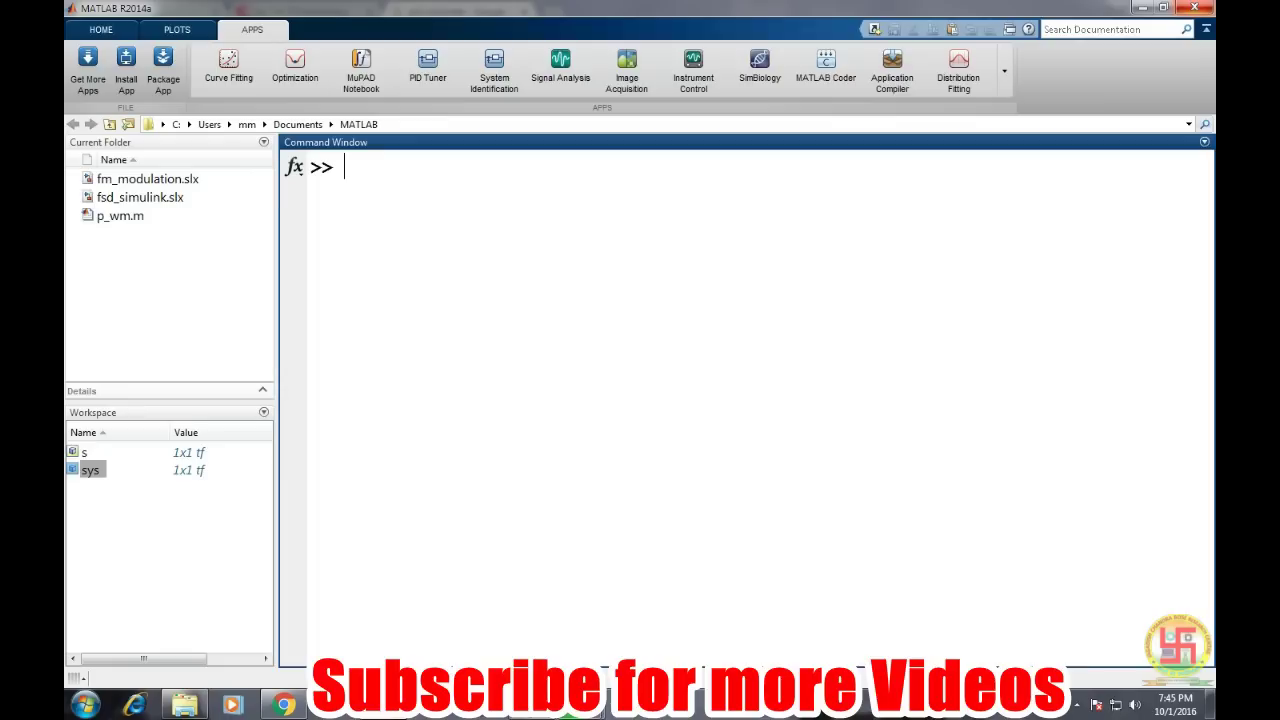
{"action": "left_click", "coordinate": [440, 78]}
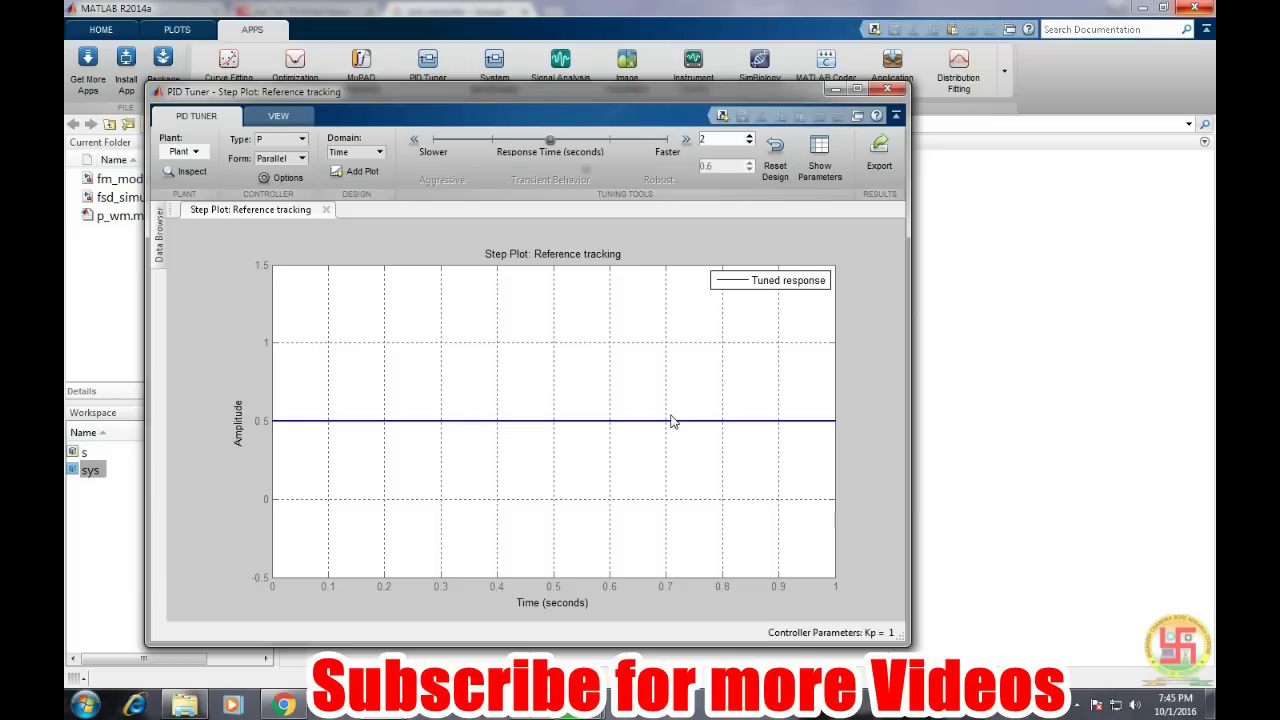
Import the workspace transfer function sys as the plant, giving Kp = 94.86
{"action": "left_click", "coordinate": [195, 152]}
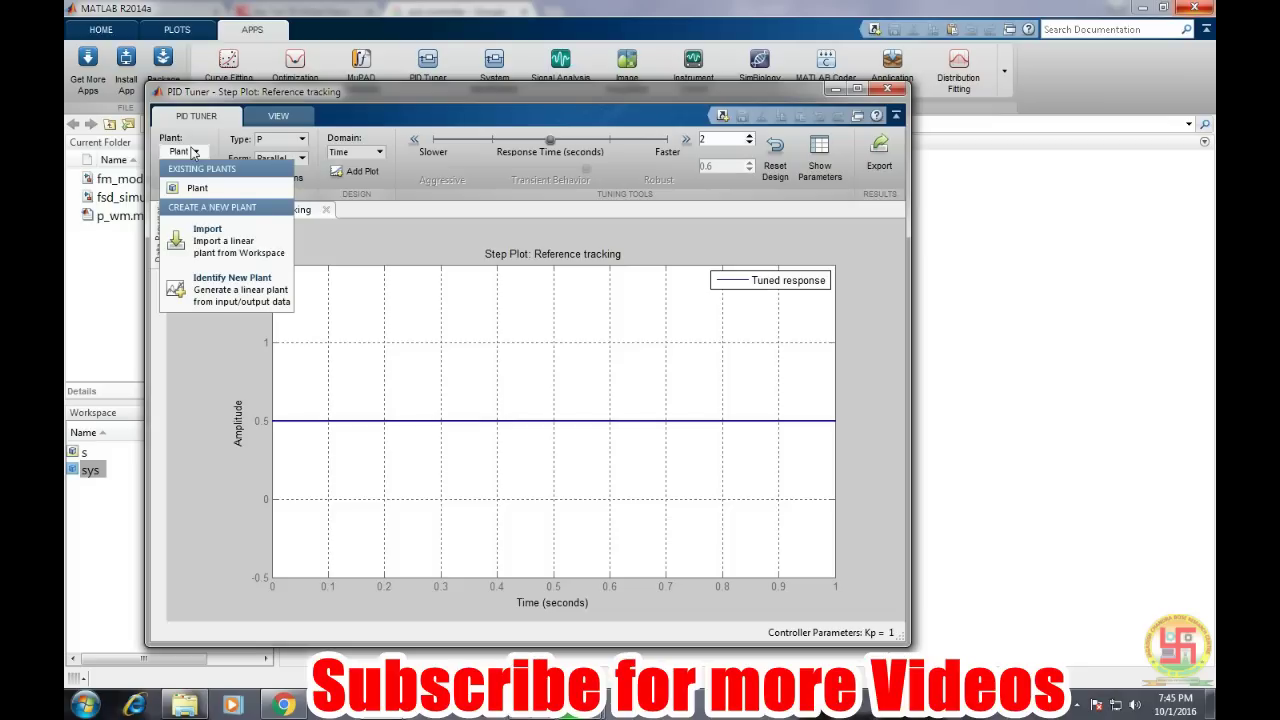
{"action": "left_click", "coordinate": [214, 234]}
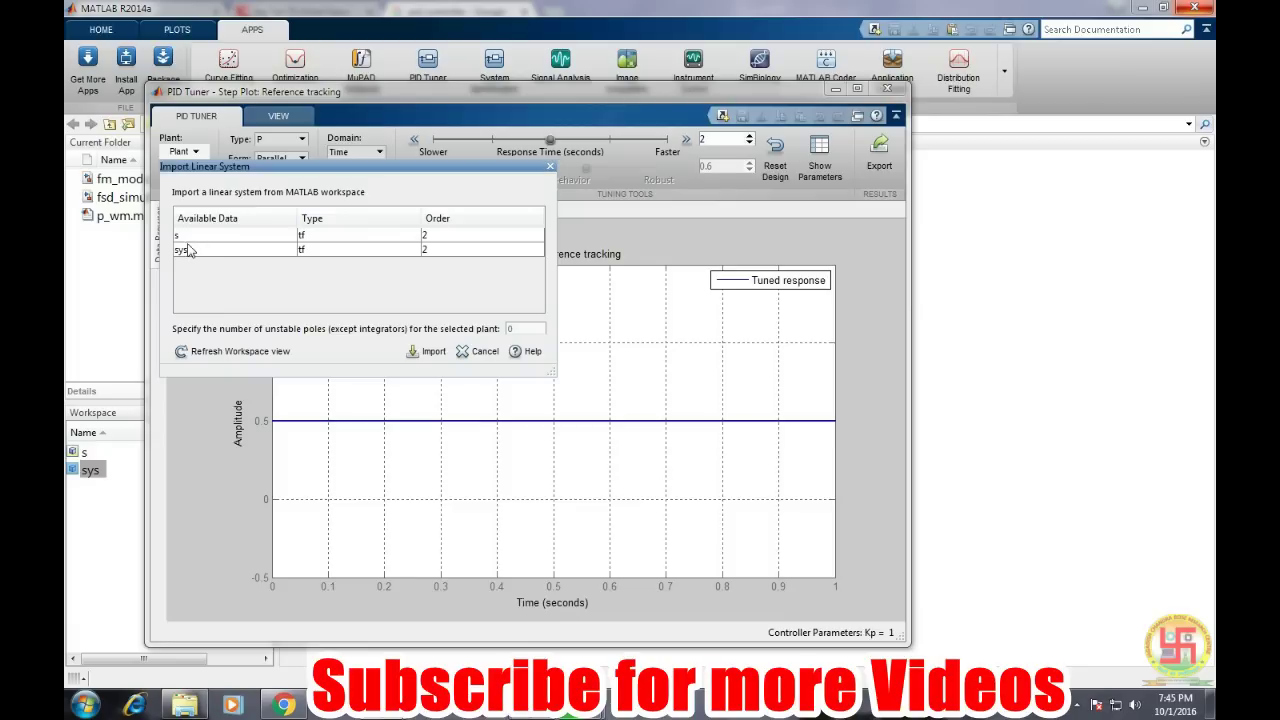
{"action": "left_click", "coordinate": [190, 250]}
{"action": "left_click", "coordinate": [427, 352]}
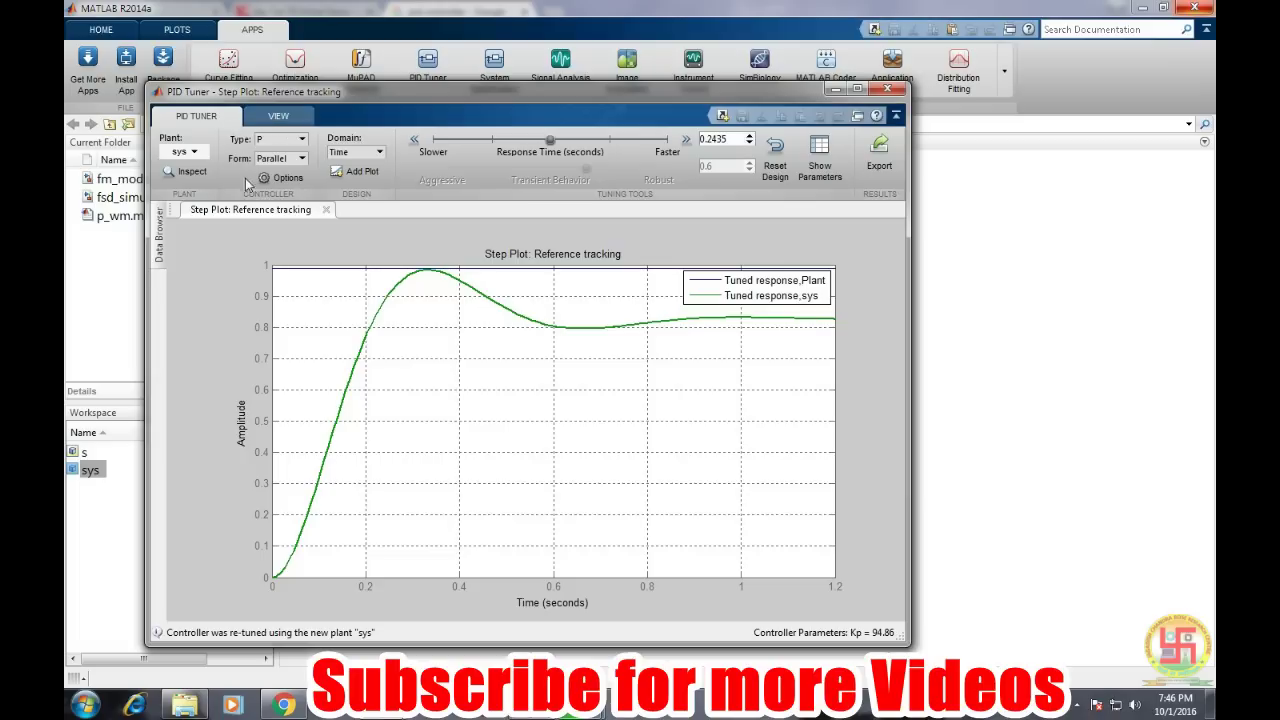
Change the controller type to PID, giving Ki = 143.1 and Kd = 2.125
{"action": "left_click", "coordinate": [282, 138]}
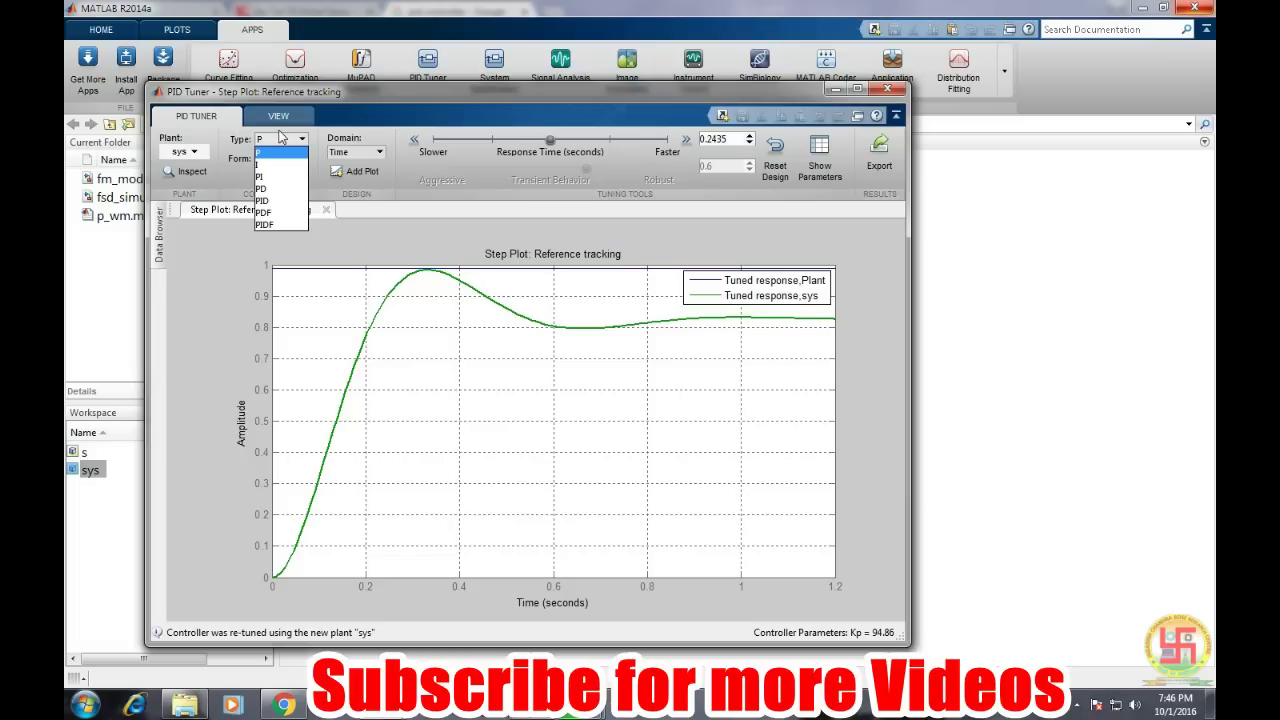
{"action": "left_click", "coordinate": [282, 138]}
{"action": "left_click", "coordinate": [288, 138]}
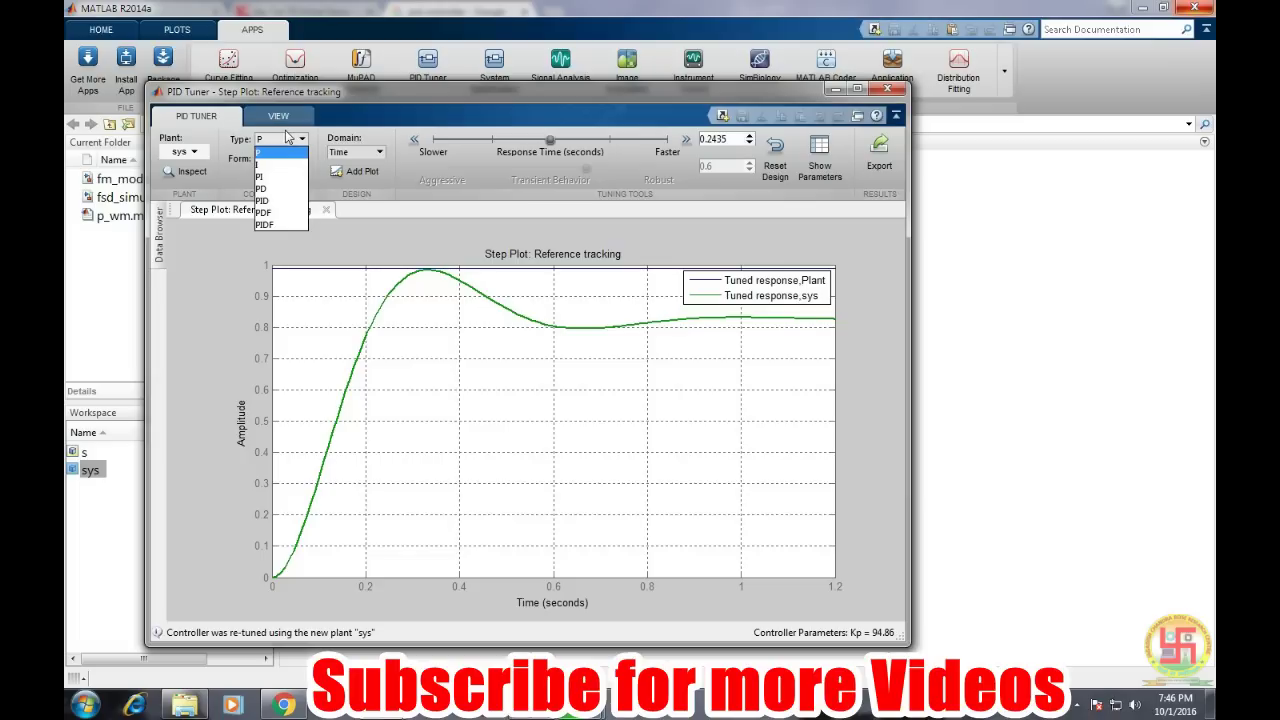
{"action": "left_click", "coordinate": [293, 199]}
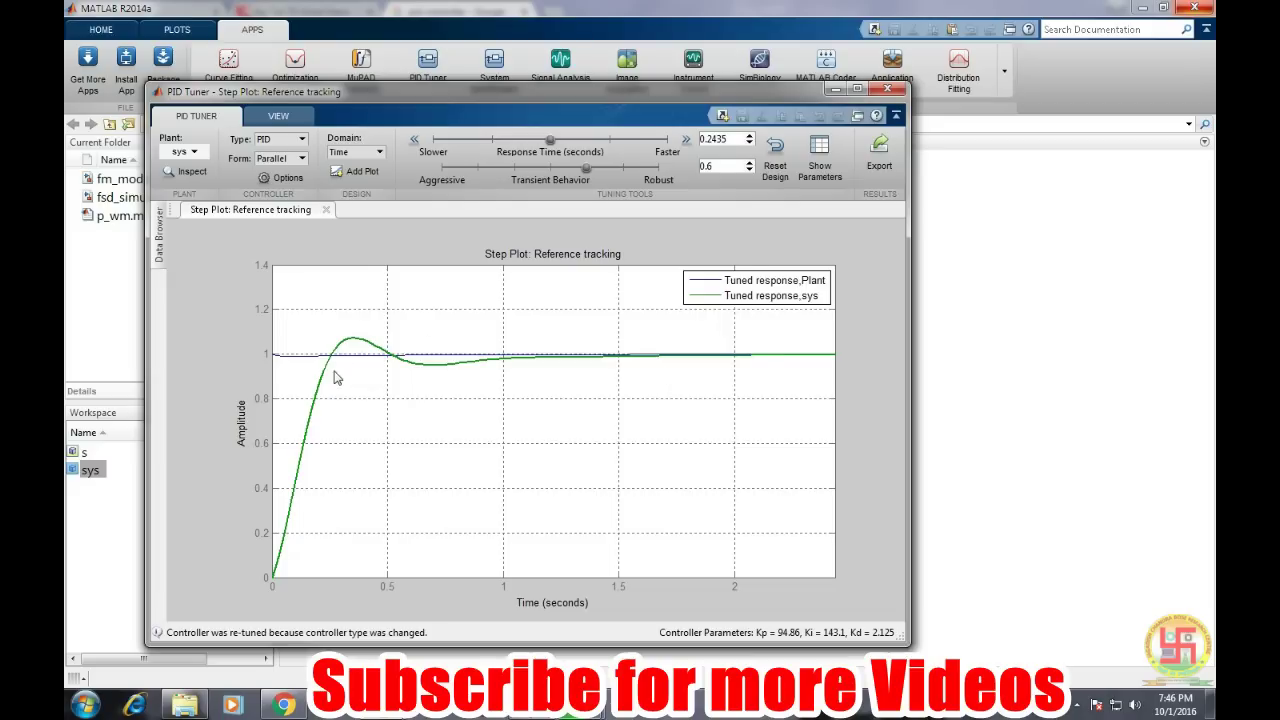
Hide the blue Plant curve on the reference-tracking plot and begin adding a response plot
{"action": "right_click", "coordinate": [477, 364]}
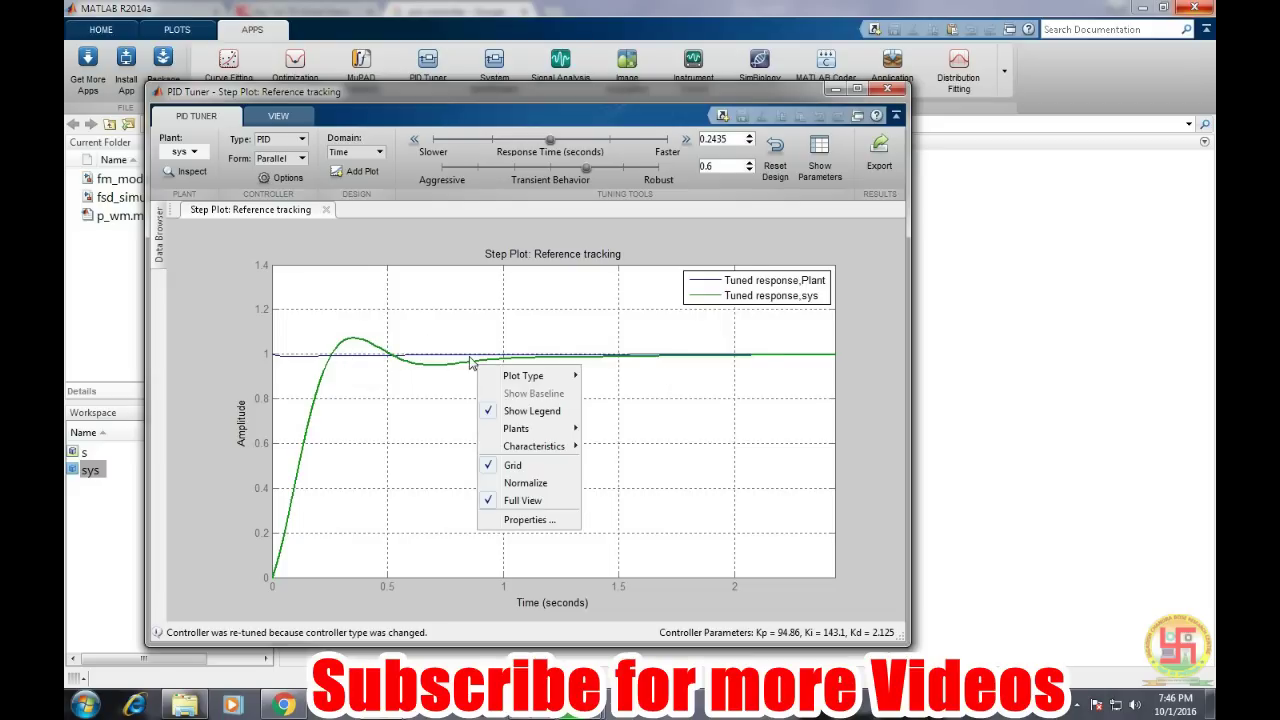
{"action": "mouse_move", "coordinate": [538, 427]}
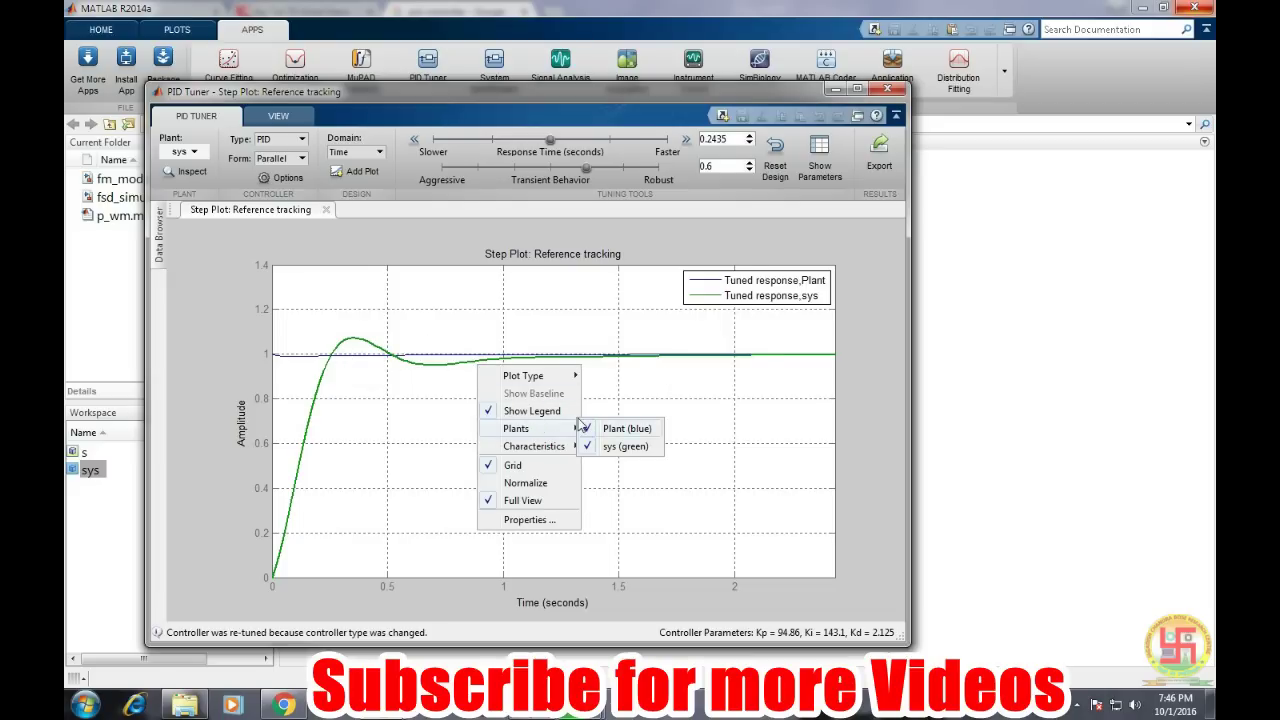
{"action": "left_click", "coordinate": [582, 426]}
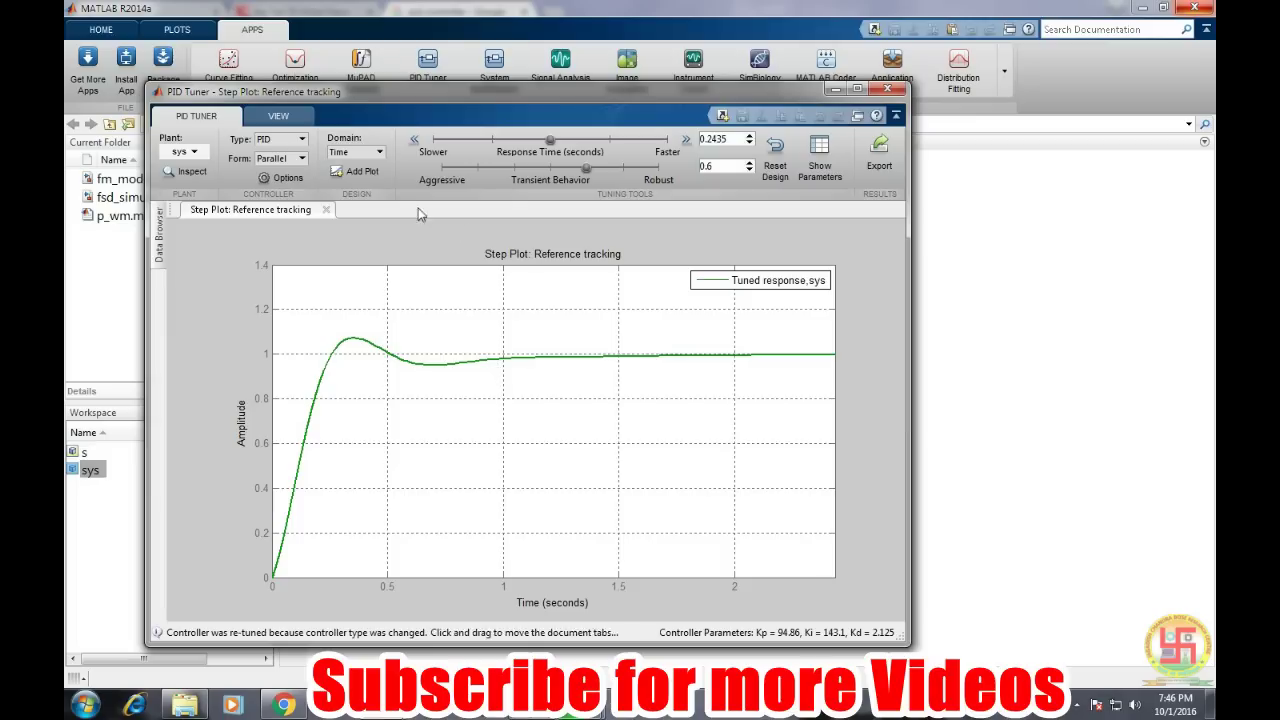
{"action": "left_click", "coordinate": [360, 168]}
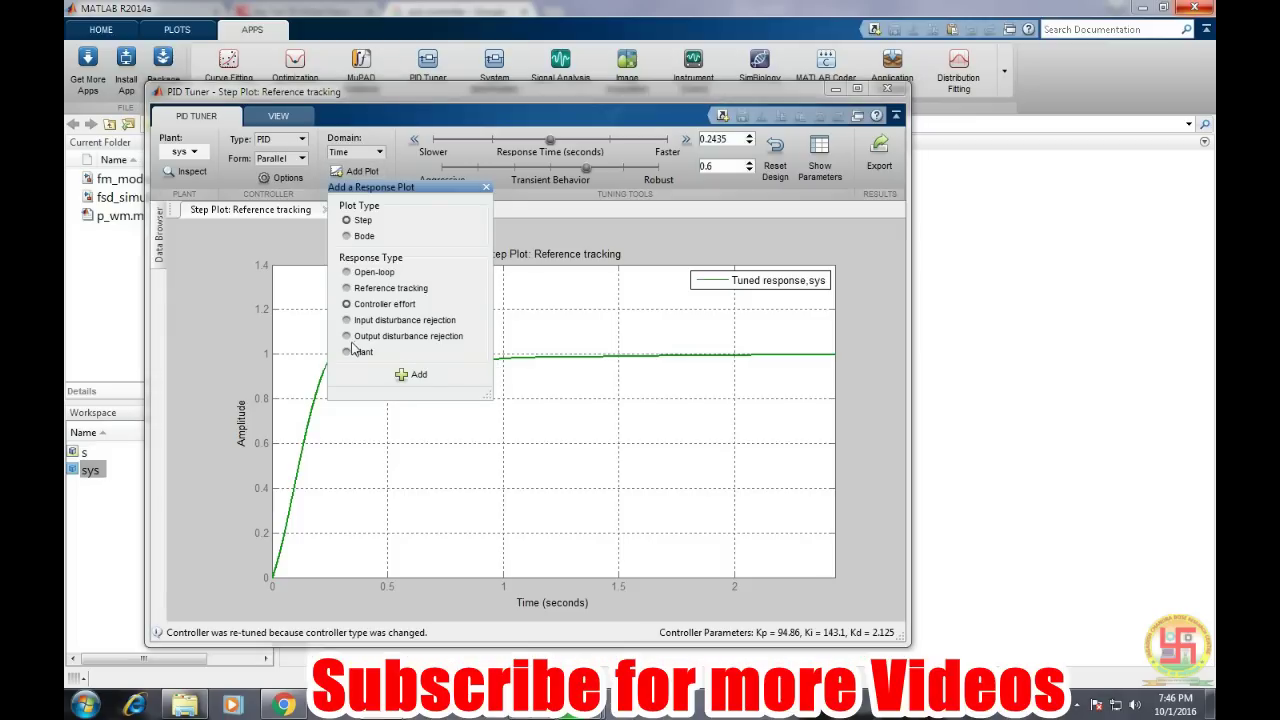
Add a Plant step plot and hide its blue Plant curve, leaving only sys's response
{"action": "left_click", "coordinate": [408, 374]}
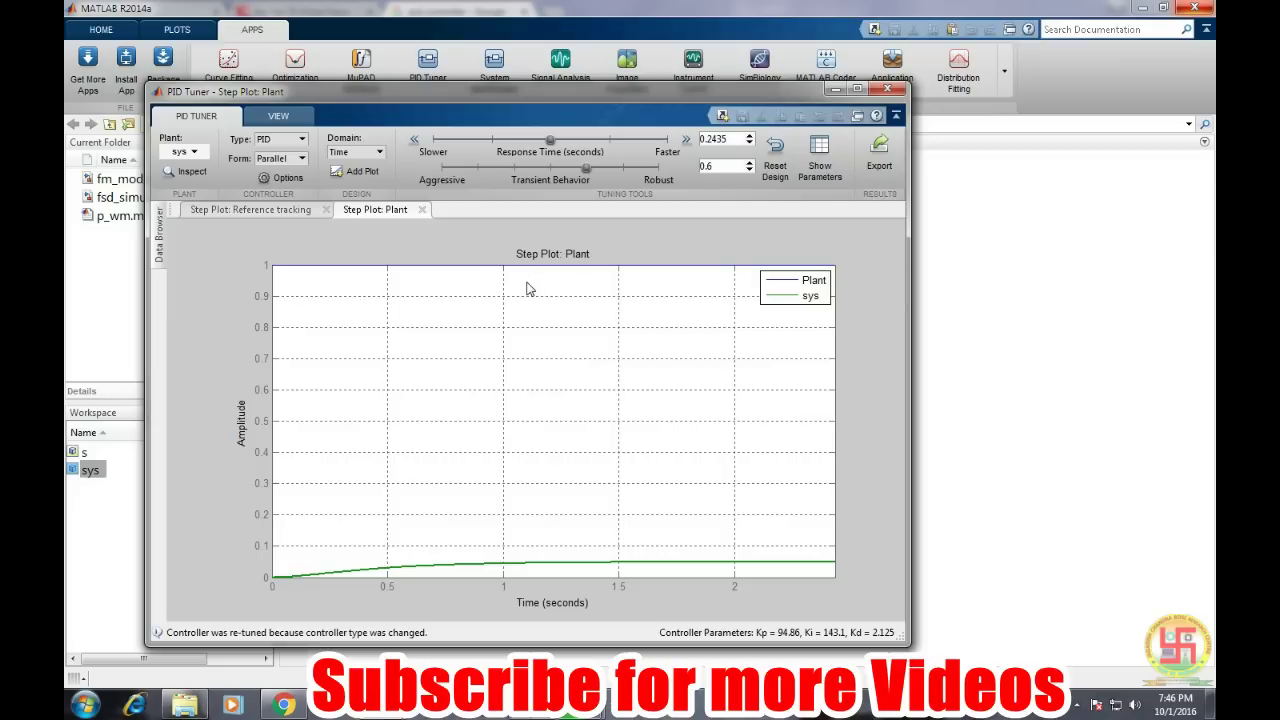
{"action": "right_click", "coordinate": [531, 290]}
{"action": "mouse_move", "coordinate": [600, 354]}
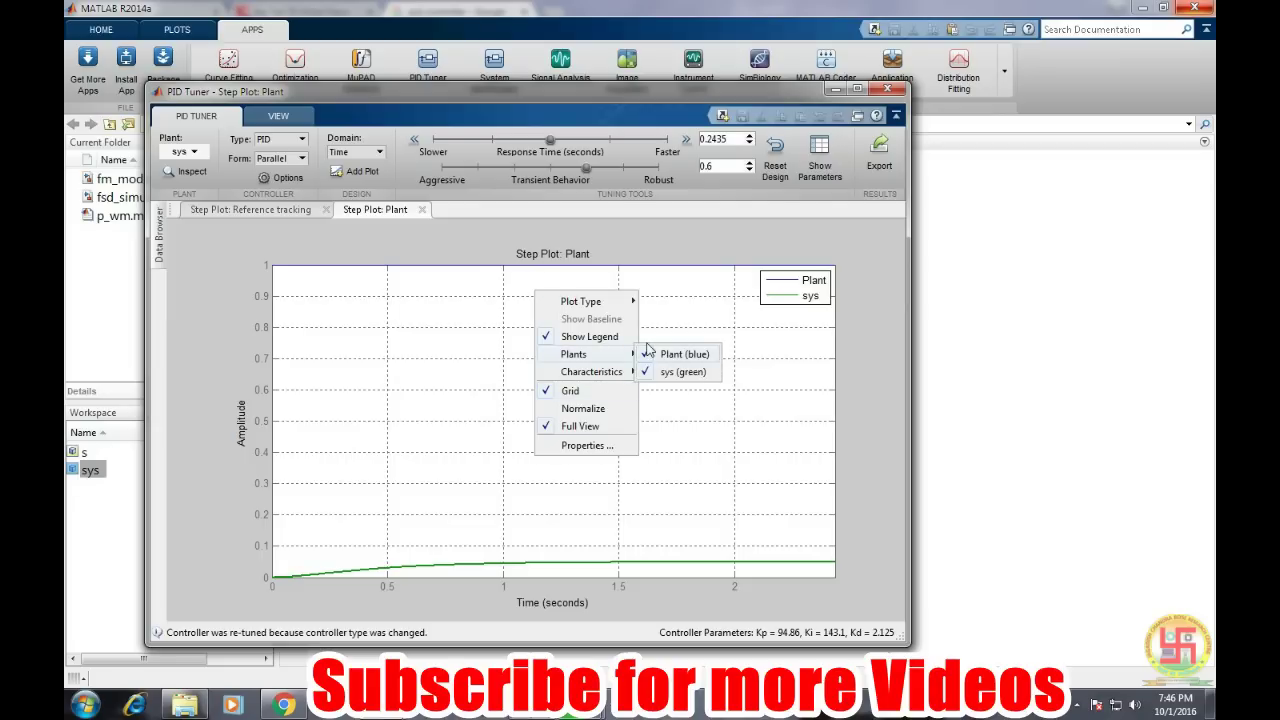
{"action": "left_click", "coordinate": [650, 352]}
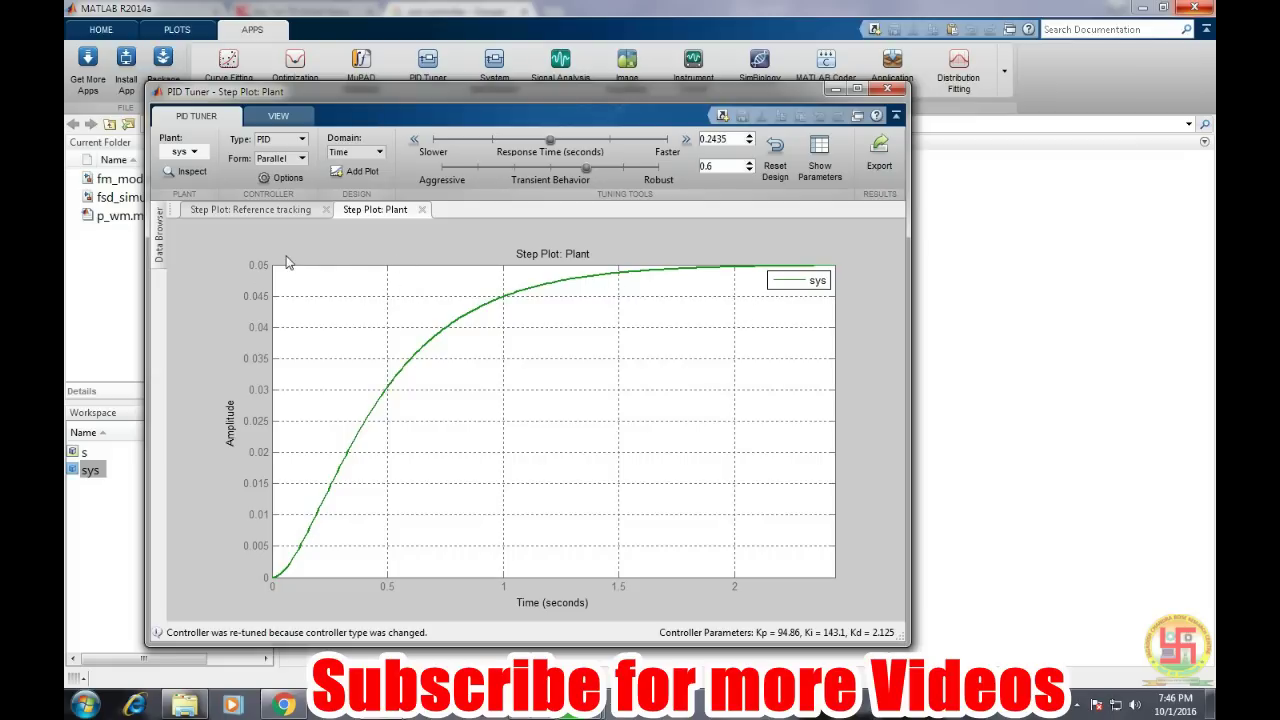
Back on the Reference tracking plot, show PID gains Kp 94.8575, Ki 143.1085, Kd 2.1255 with metrics
{"action": "left_click", "coordinate": [270, 209]}
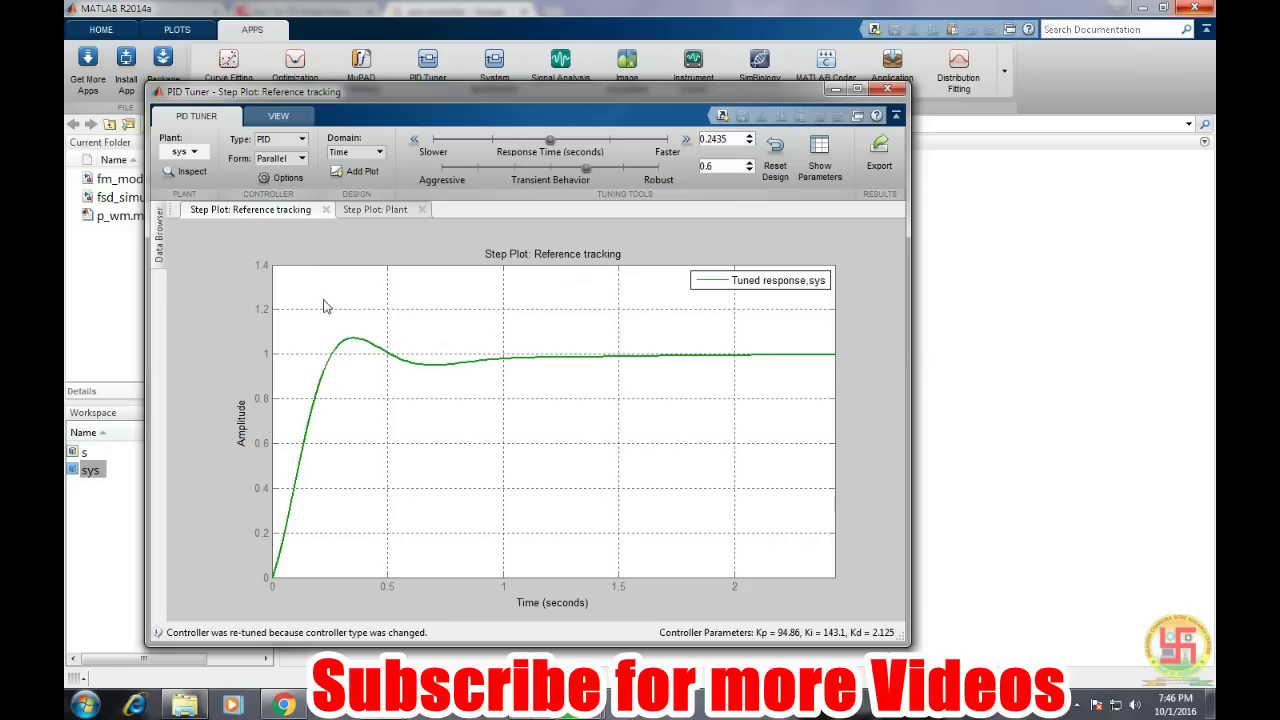
{"action": "left_click", "coordinate": [288, 139]}
{"action": "left_click", "coordinate": [264, 199]}
{"action": "left_click", "coordinate": [815, 160]}
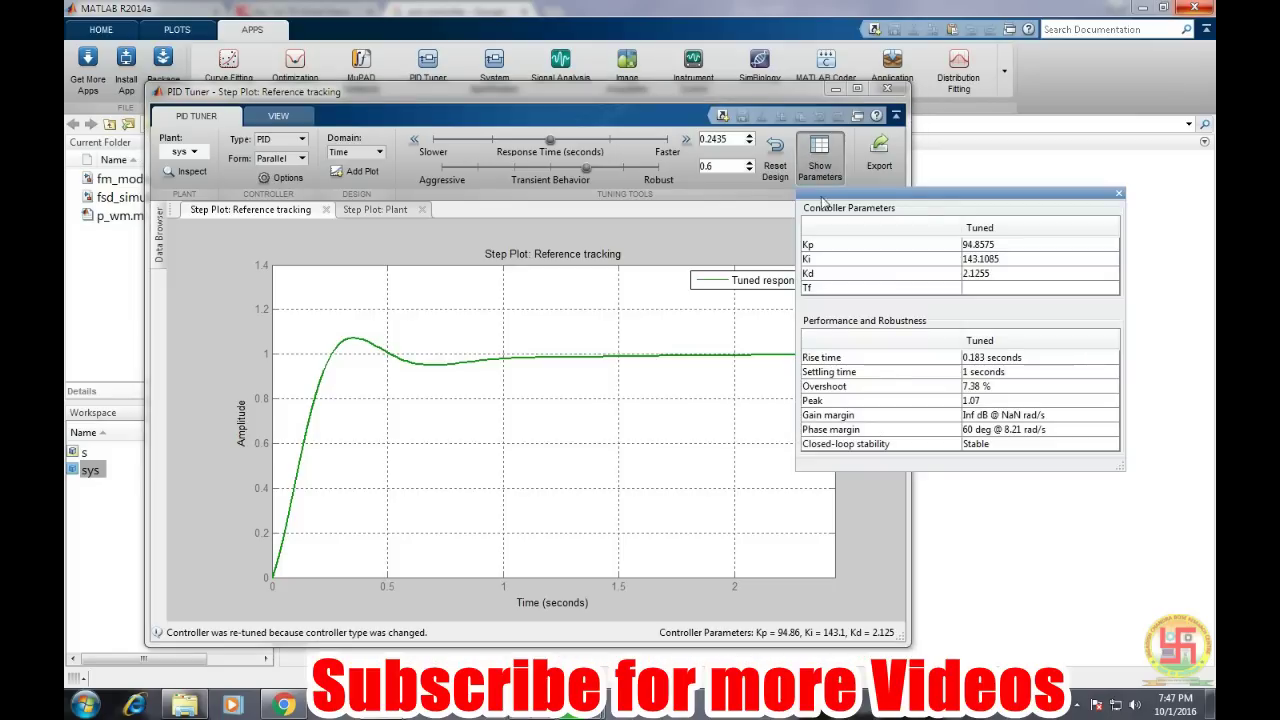
{"action": "left_click_drag", "start_coordinate": [936, 187], "coordinate": [1008, 122]}
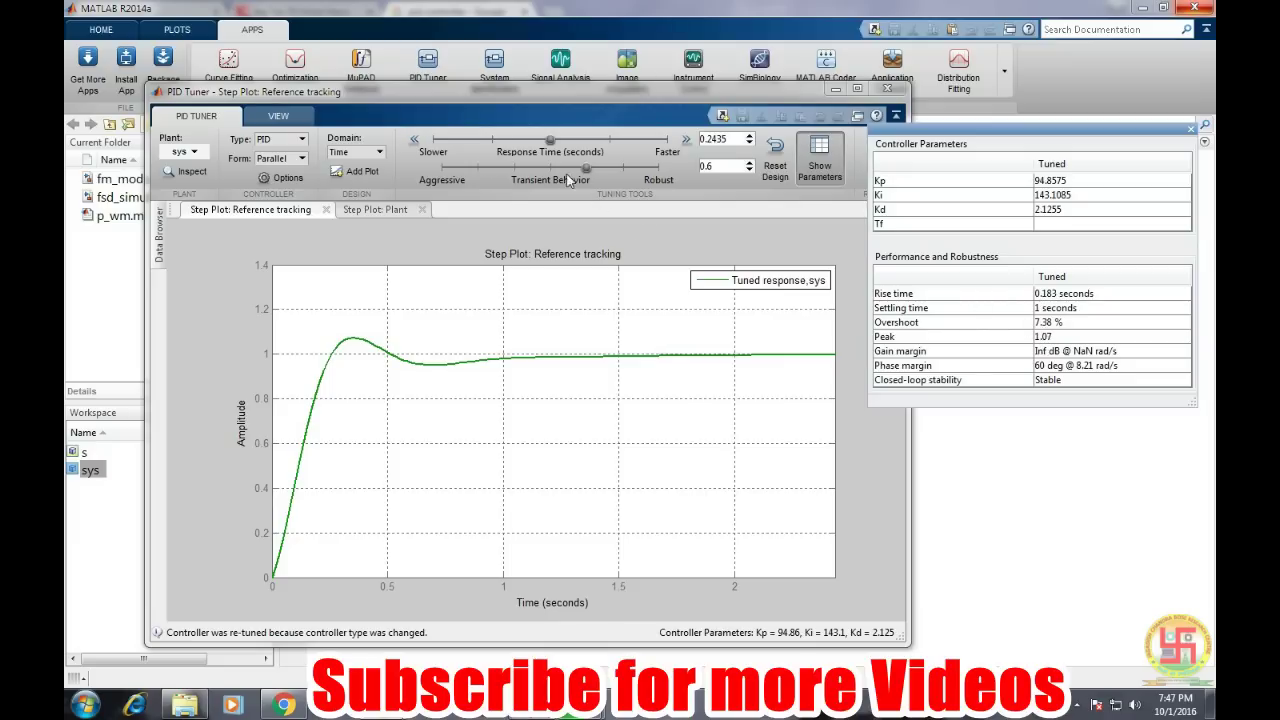
Drag the Response Time slider faster to 0.0464 s, raising Kp to 1292.26, Ki 956.40, Kd 32.44
{"action": "left_click_drag", "start_coordinate": [543, 137], "coordinate": [629, 140]}
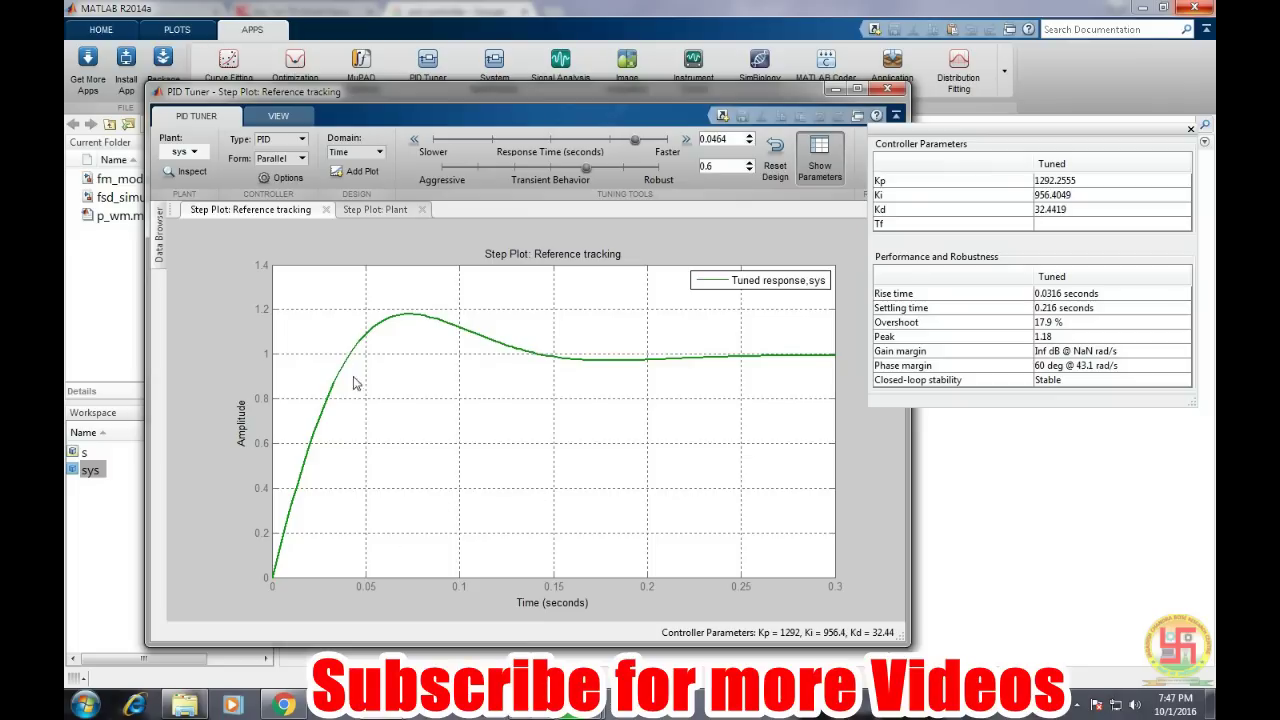
Add a Controller effort step plot and hide its Plant curve so only sys remains
{"action": "left_click", "coordinate": [350, 171]}
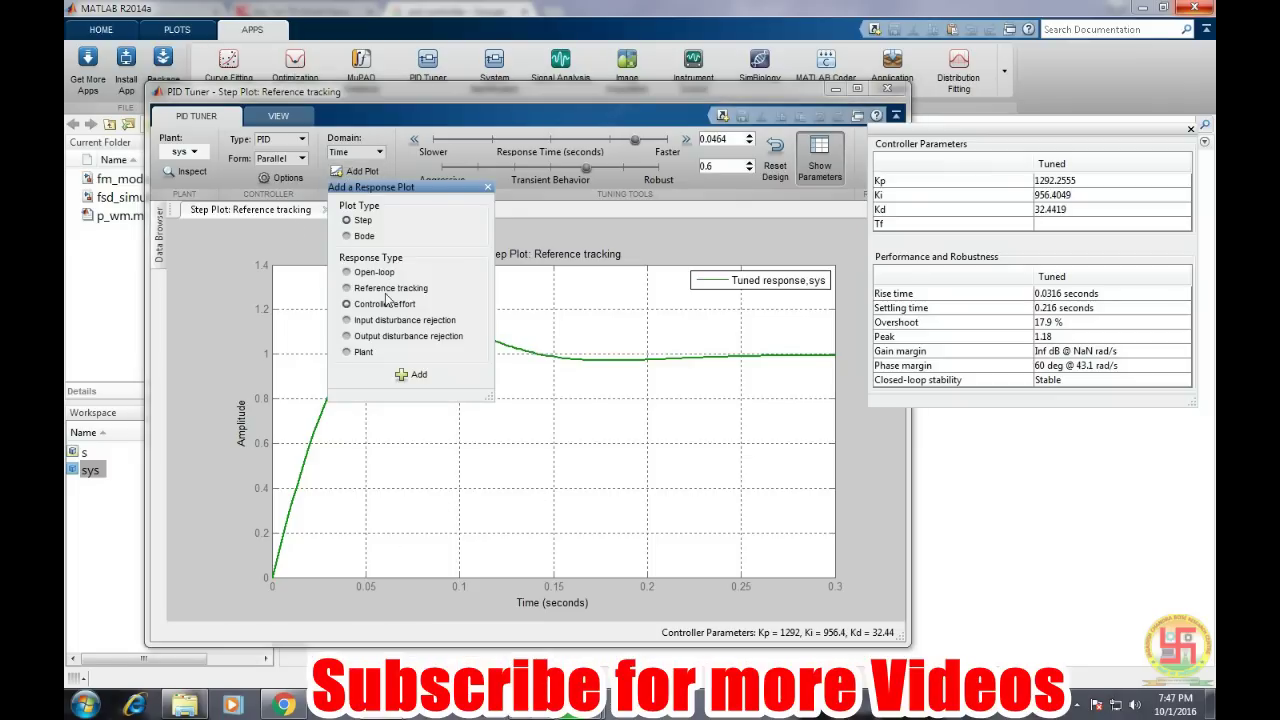
{"action": "left_click", "coordinate": [410, 375]}
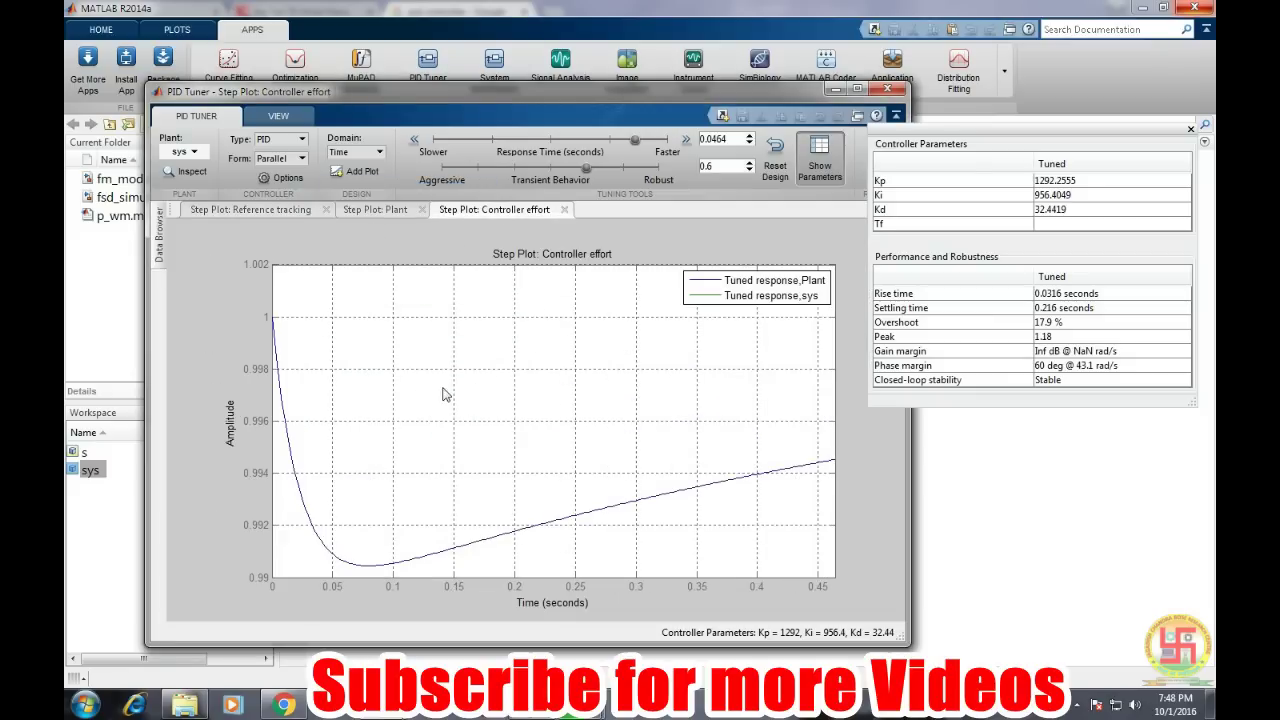
{"action": "right_click", "coordinate": [396, 320]}
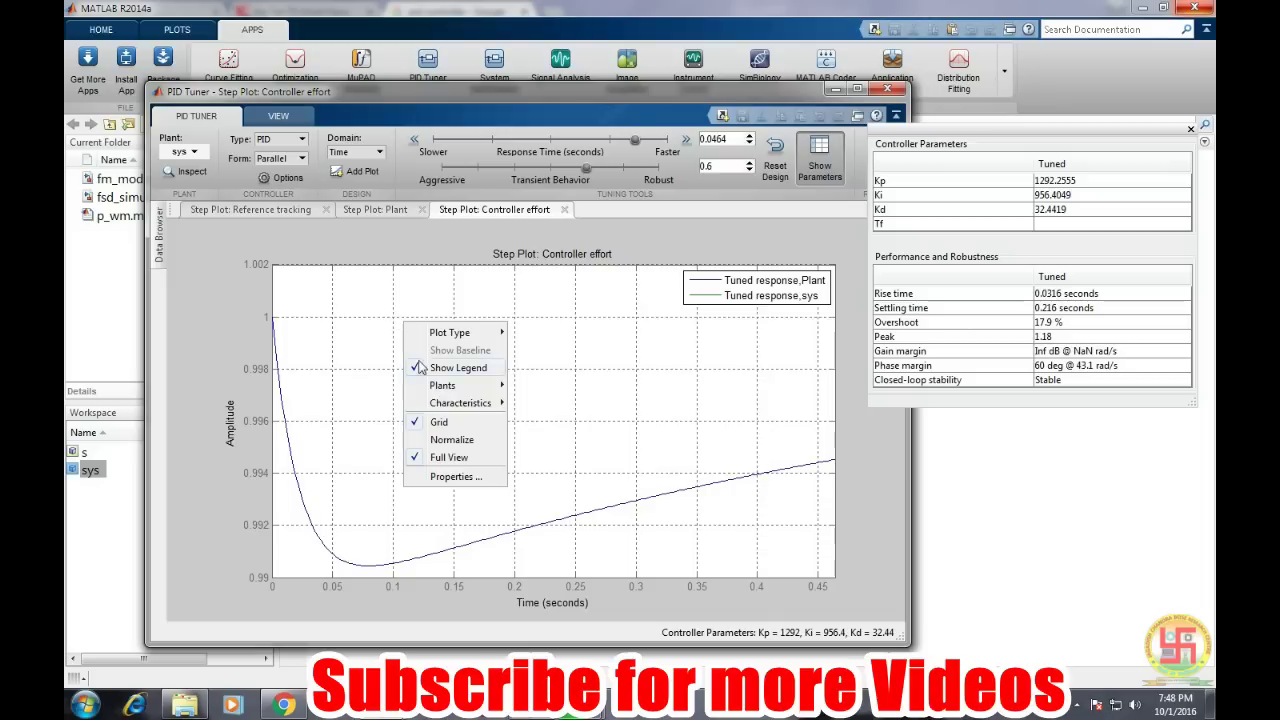
{"action": "mouse_move", "coordinate": [440, 386]}
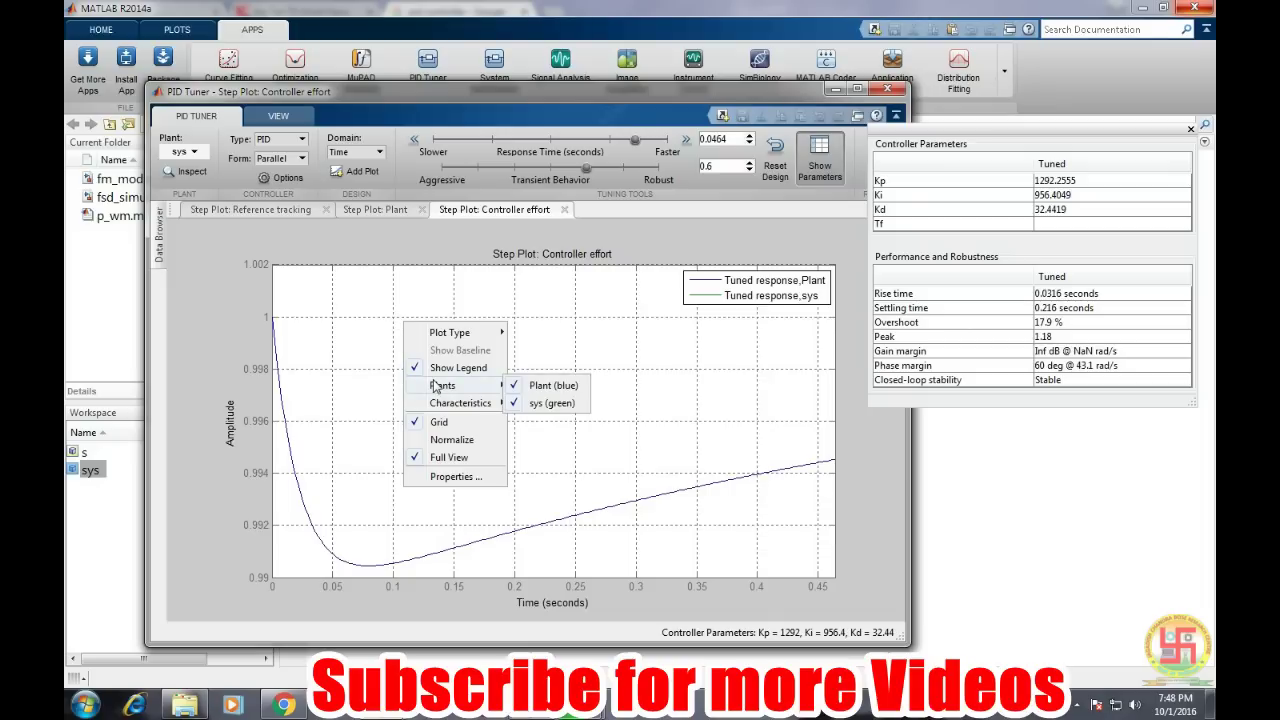
{"action": "left_click", "coordinate": [540, 385]}
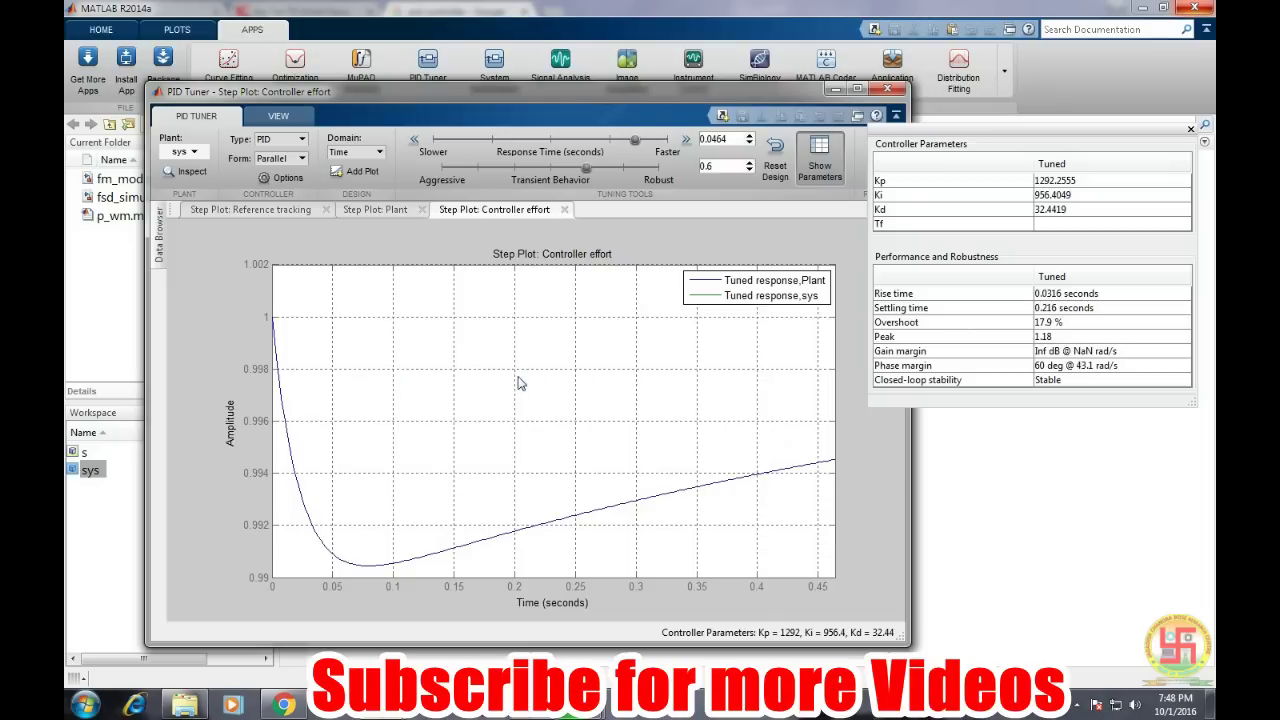
{"action": "right_click", "coordinate": [393, 344]}
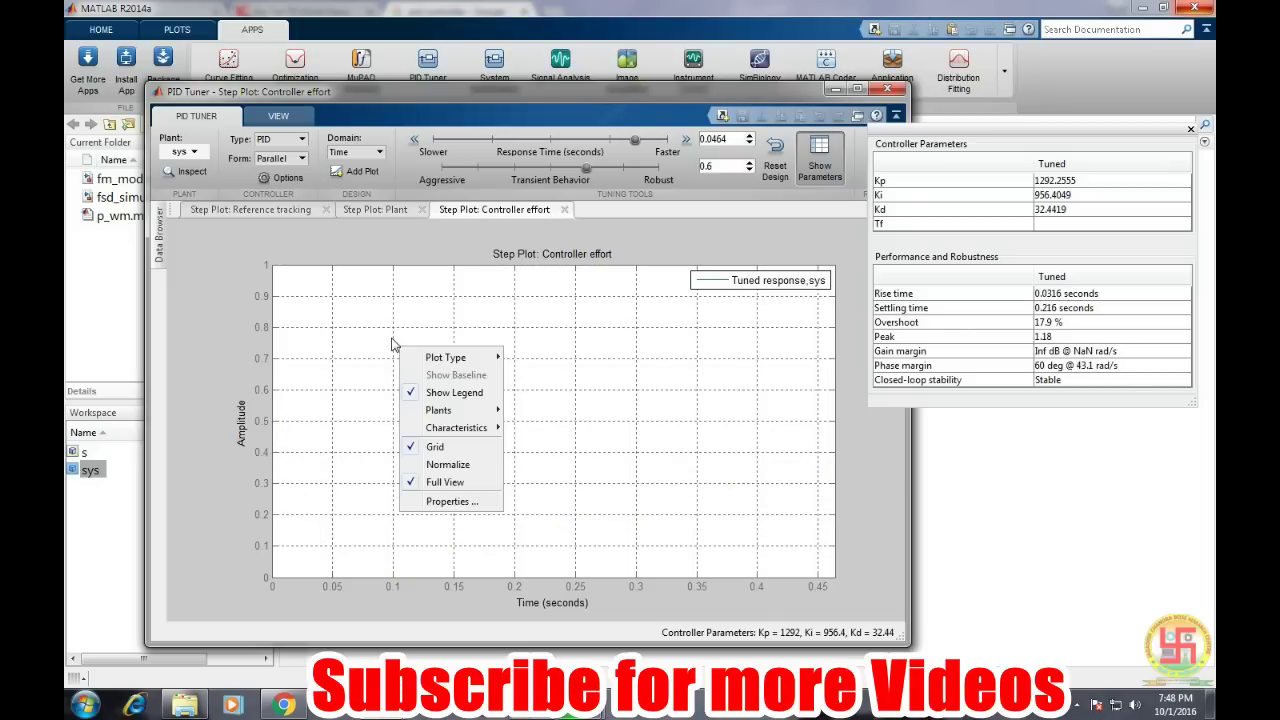
{"action": "left_click", "coordinate": [237, 352]}
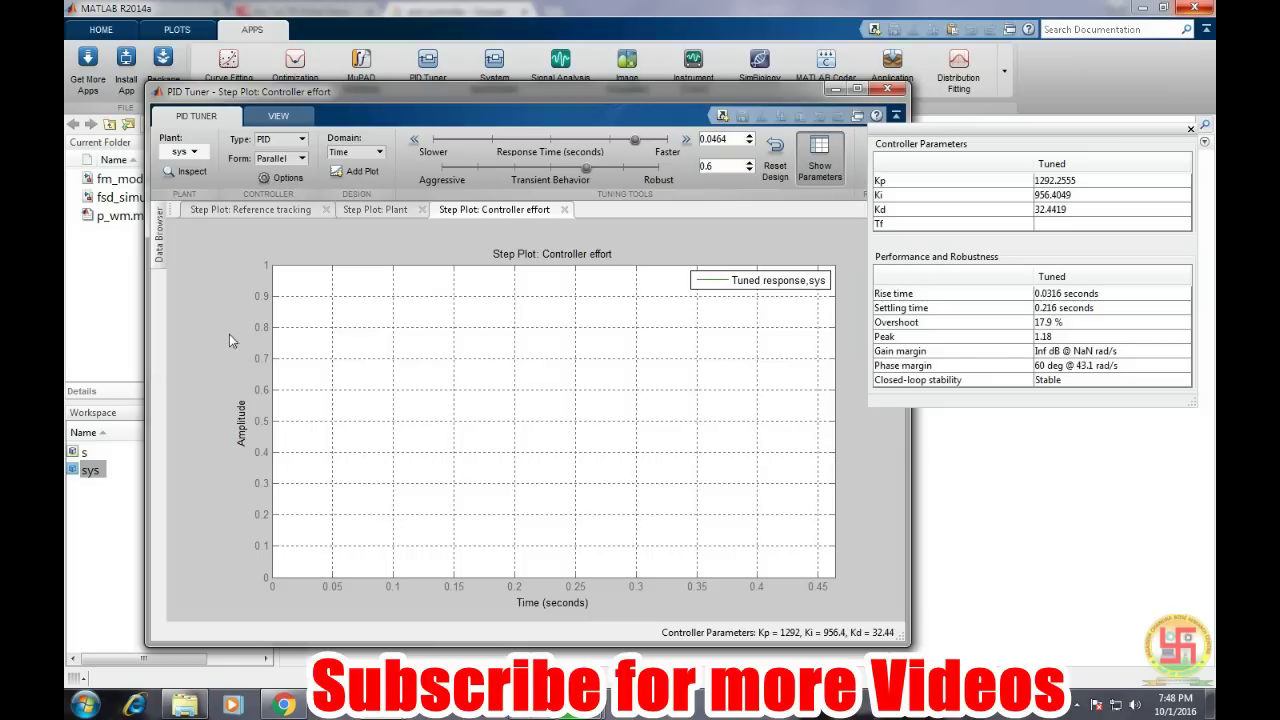
In the Controller effort plot properties, turn off Y auto-scale and set the upper amplitude limit to 100
{"action": "right_click", "coordinate": [268, 344]}
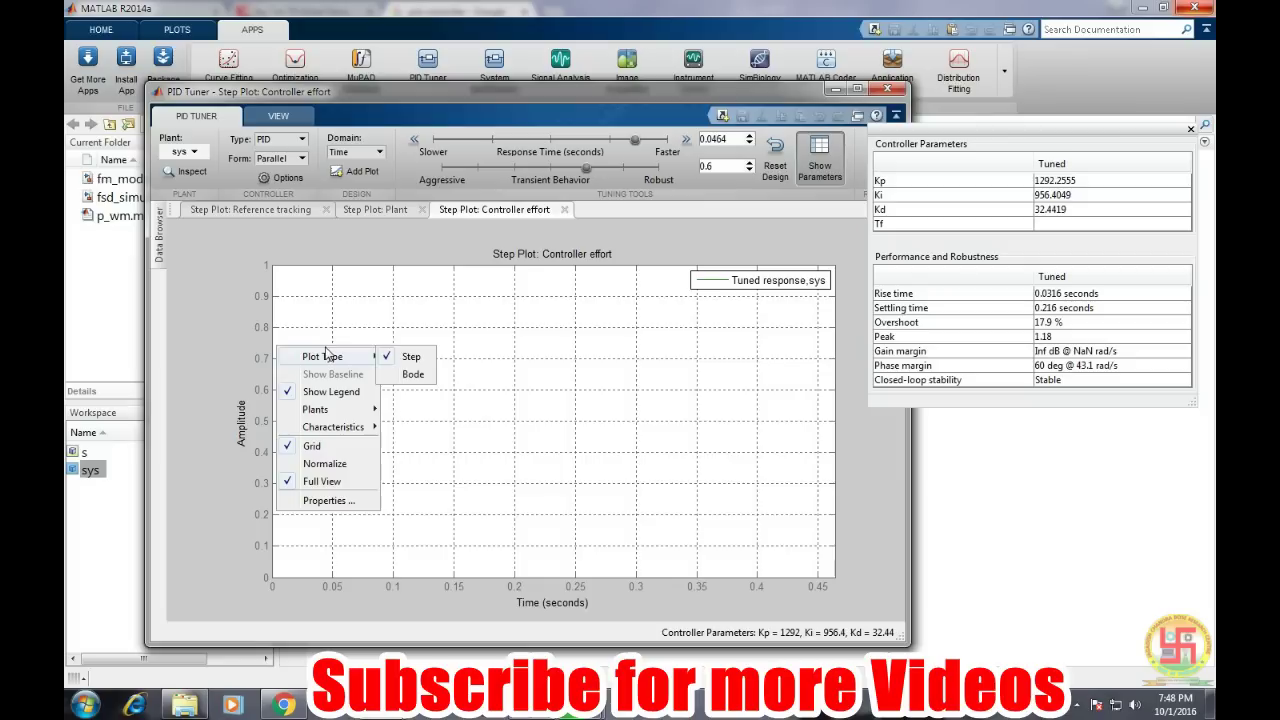
{"action": "mouse_move", "coordinate": [336, 428]}
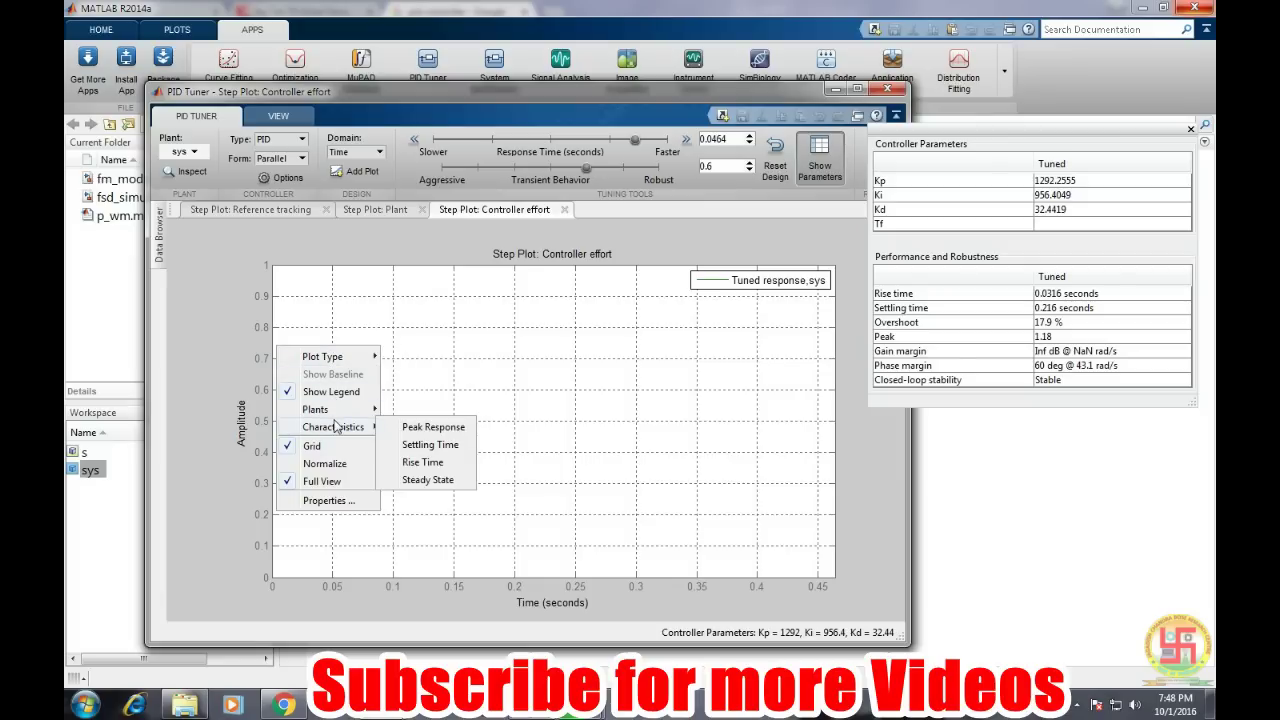
{"action": "left_click", "coordinate": [328, 500]}
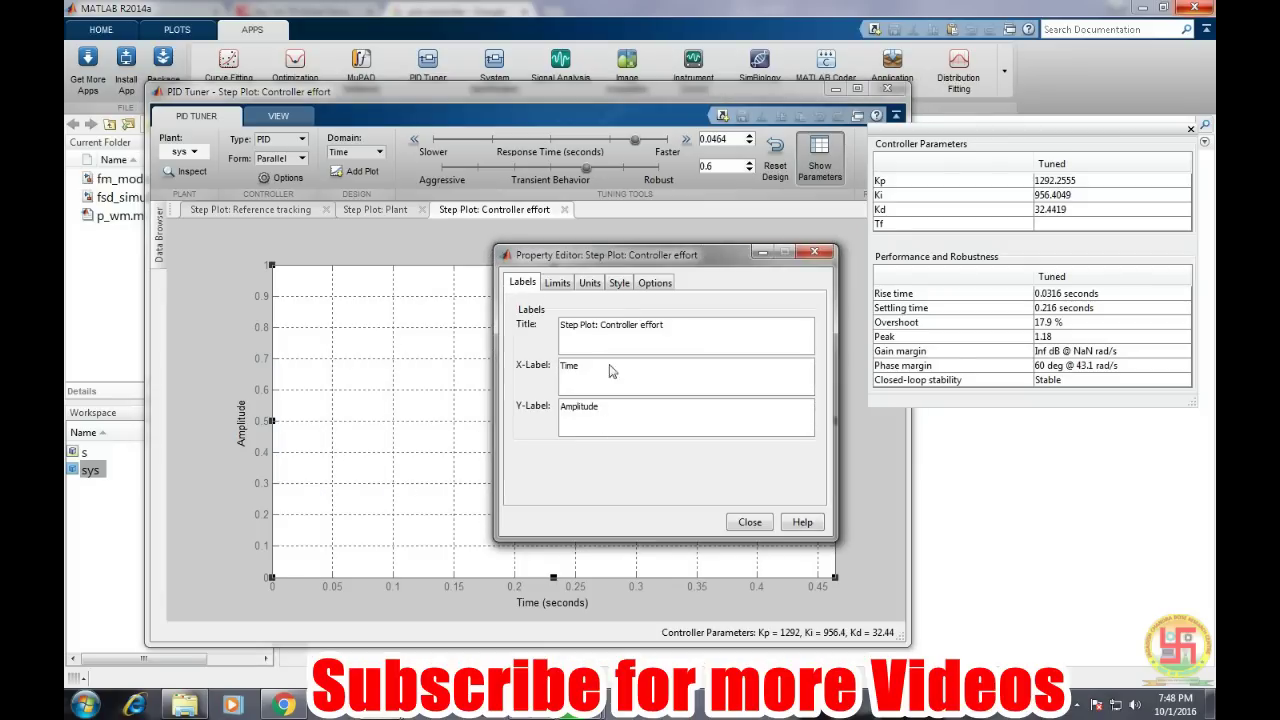
{"action": "left_click", "coordinate": [557, 284]}
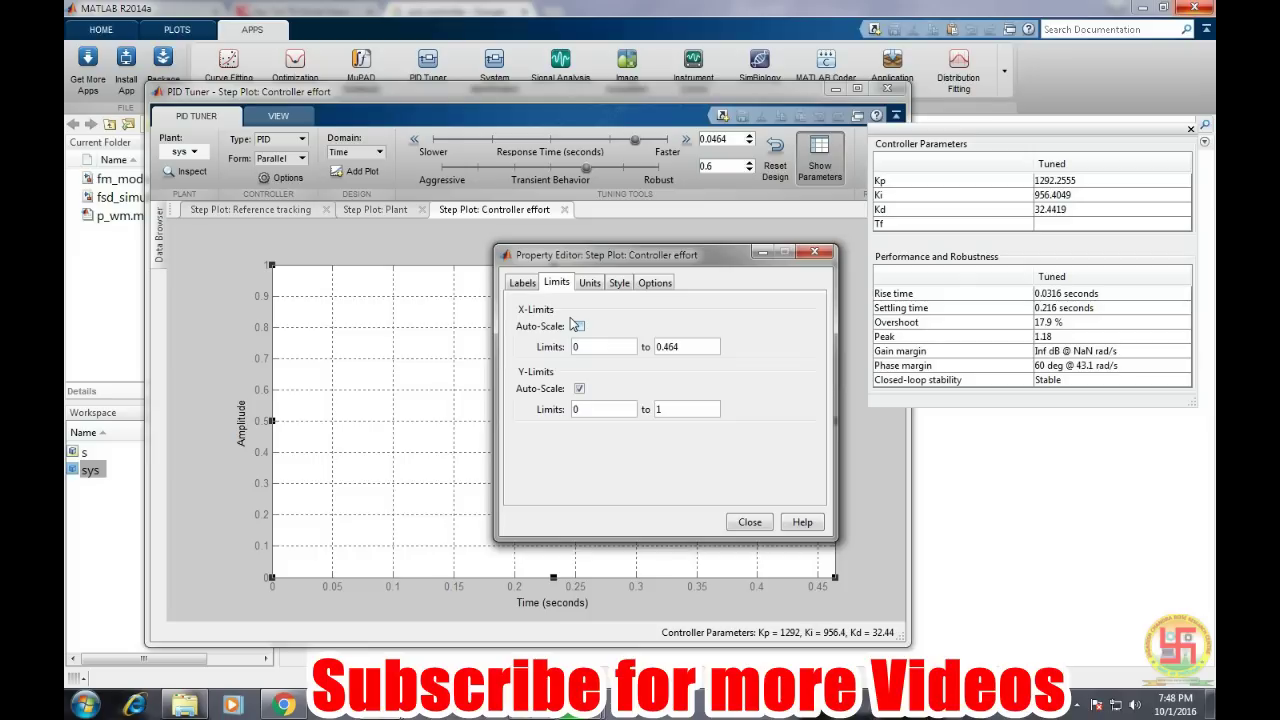
{"action": "left_click", "coordinate": [578, 326]}
{"action": "left_click", "coordinate": [578, 388]}
{"action": "double_click", "coordinate": [670, 410]}
{"action": "type", "text": "100"}
{"action": "left_click", "coordinate": [743, 521]}
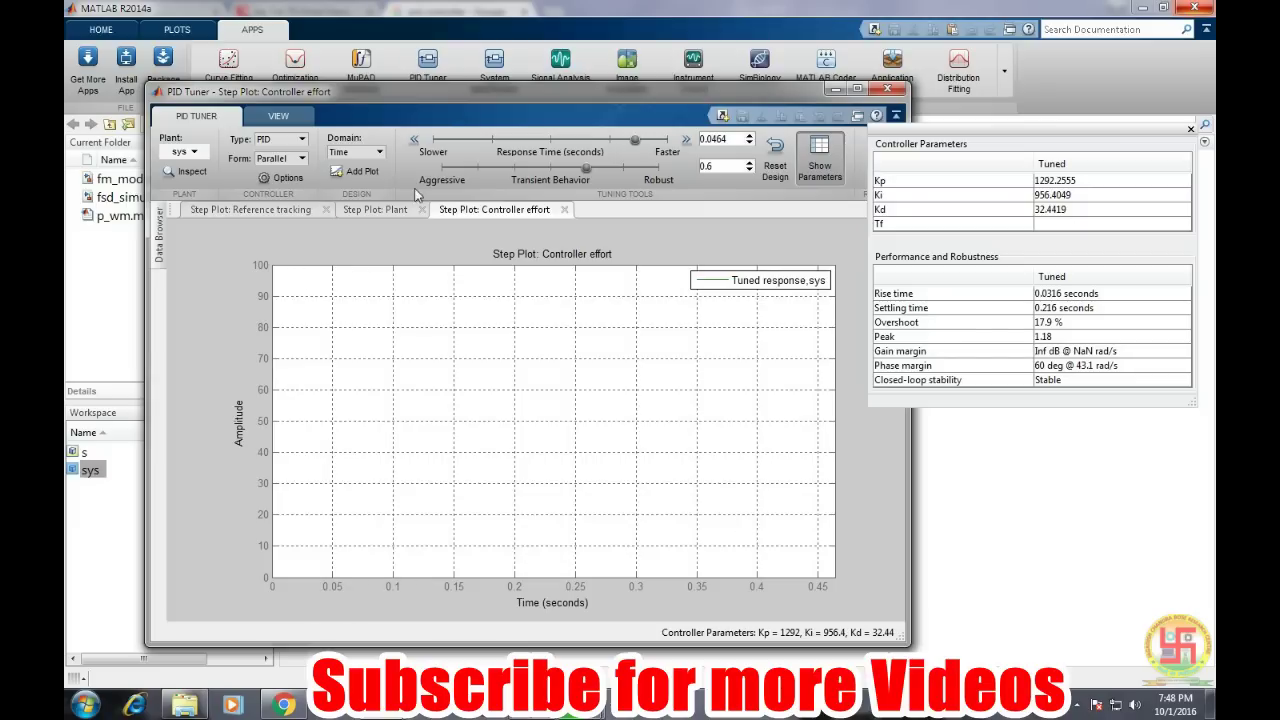
Reopen the plot properties and change the upper amplitude limit to 1000
{"action": "right_click", "coordinate": [398, 323]}
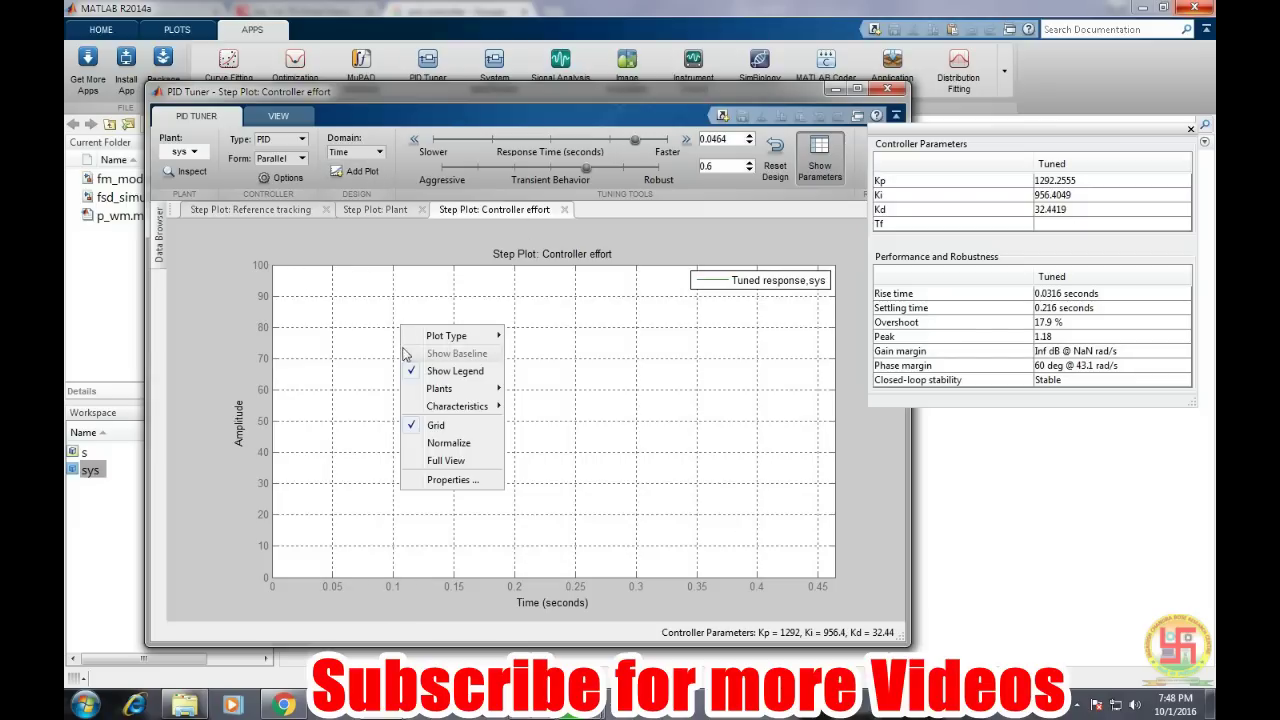
{"action": "left_click", "coordinate": [445, 479]}
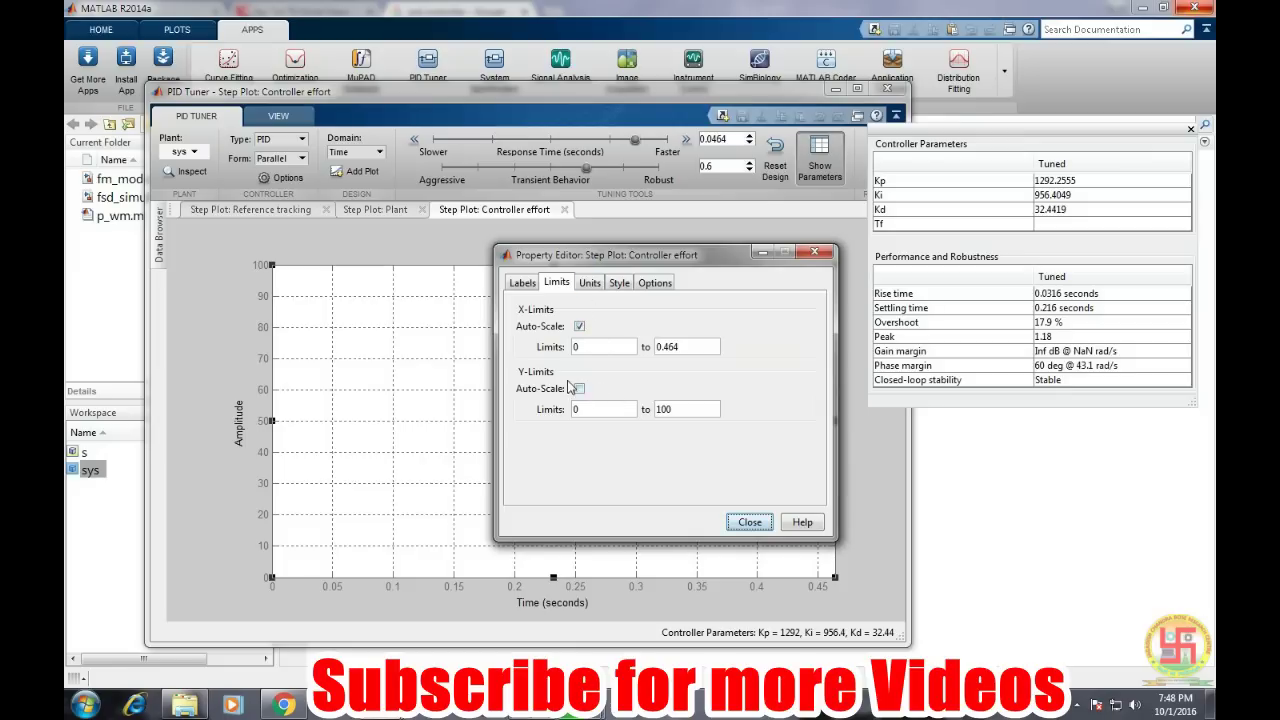
{"action": "left_click", "coordinate": [579, 388]}
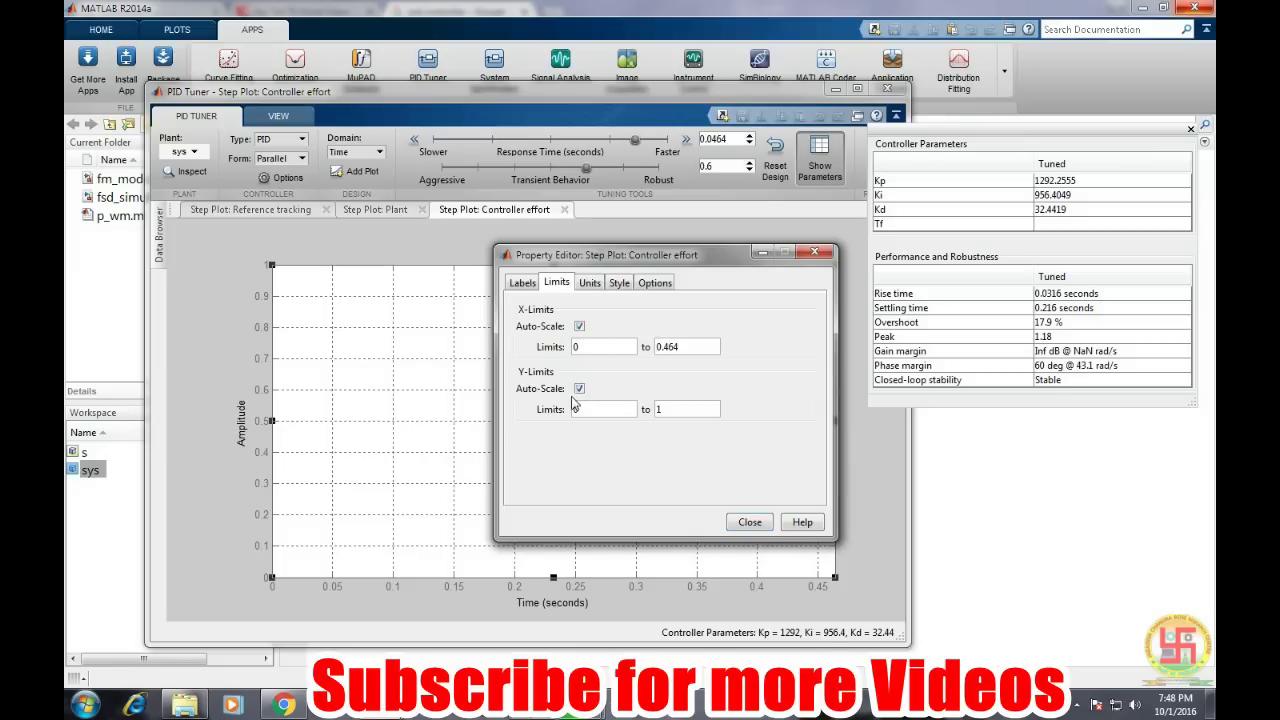
{"action": "left_click", "coordinate": [579, 388]}
{"action": "type", "text": "1000"}
{"action": "left_click", "coordinate": [737, 522]}
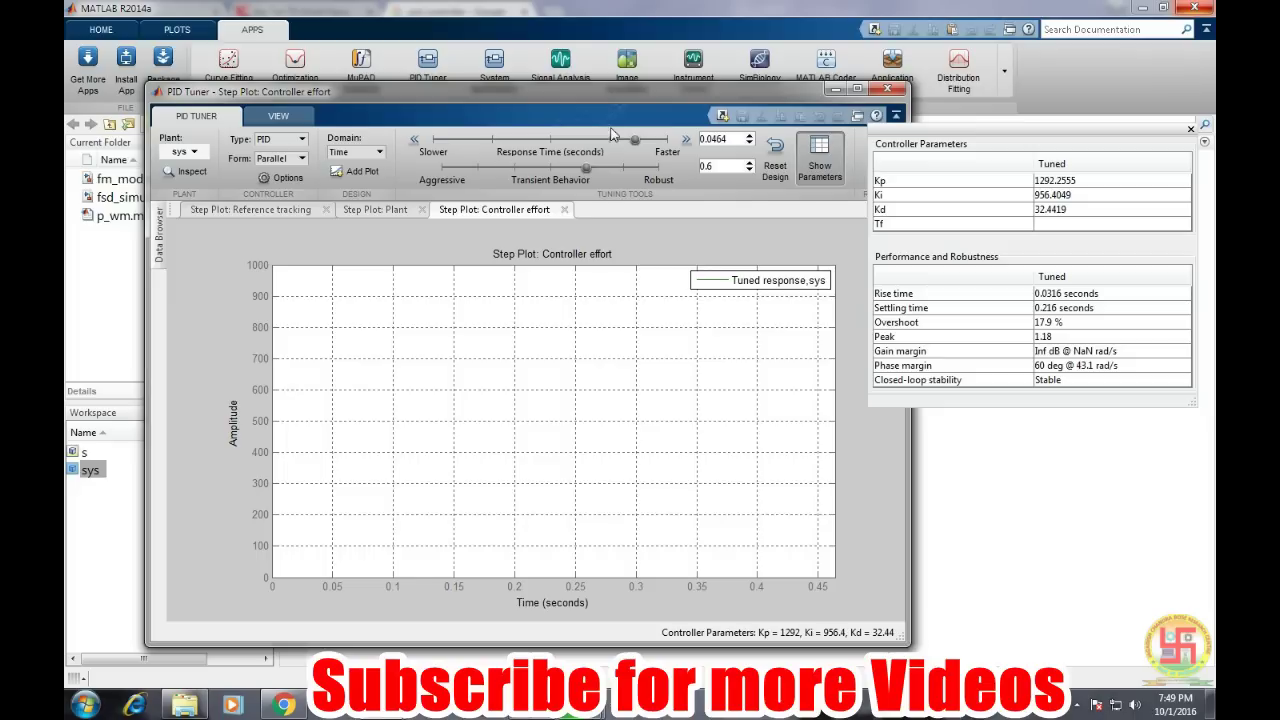
On Reference tracking, set transient behavior to 0.87 and response time to 0.03361 s
{"action": "left_click", "coordinate": [288, 209]}
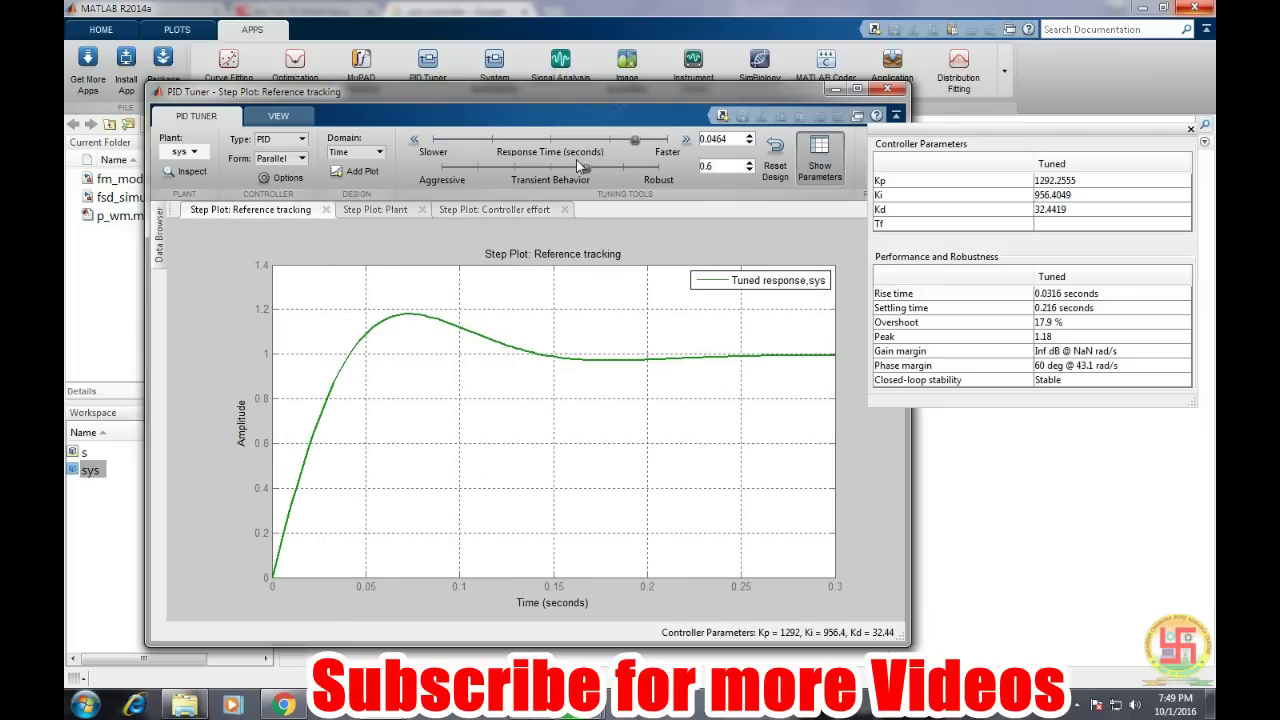
{"action": "left_click_drag", "start_coordinate": [603, 166], "coordinate": [636, 166]}
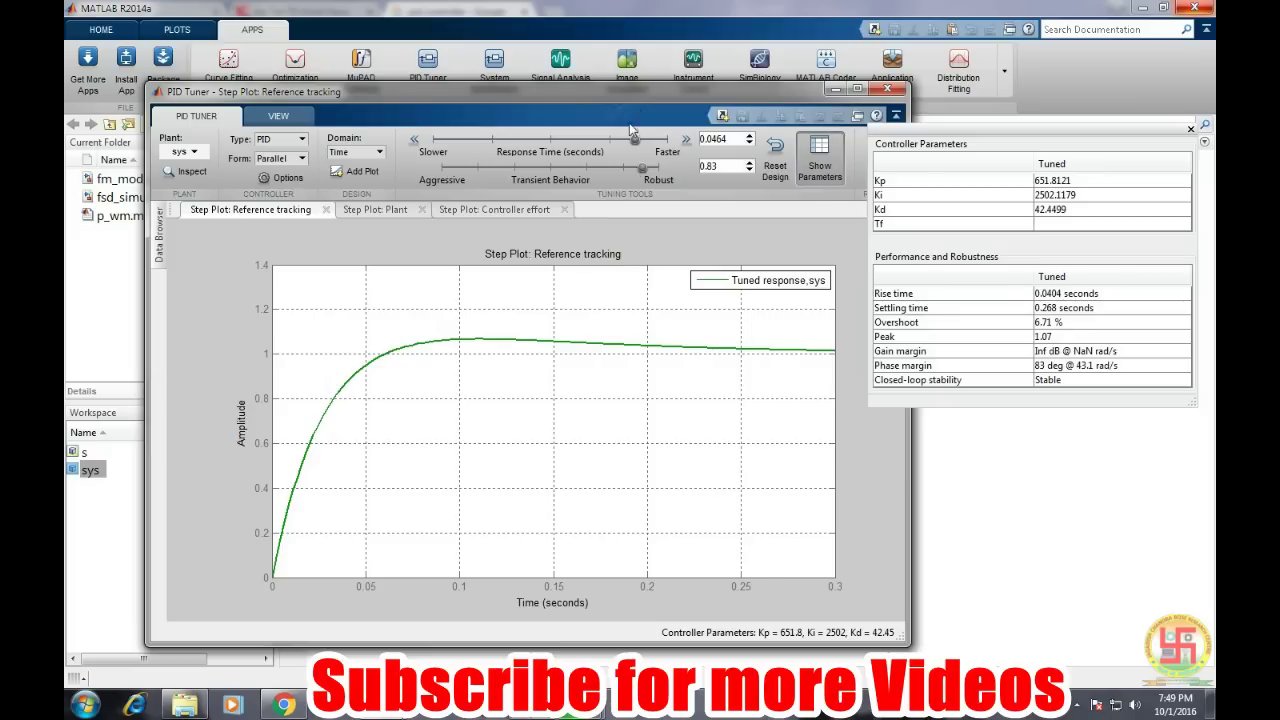
{"action": "left_click", "coordinate": [633, 140]}
{"action": "left_click_drag", "start_coordinate": [628, 136], "coordinate": [645, 137]}
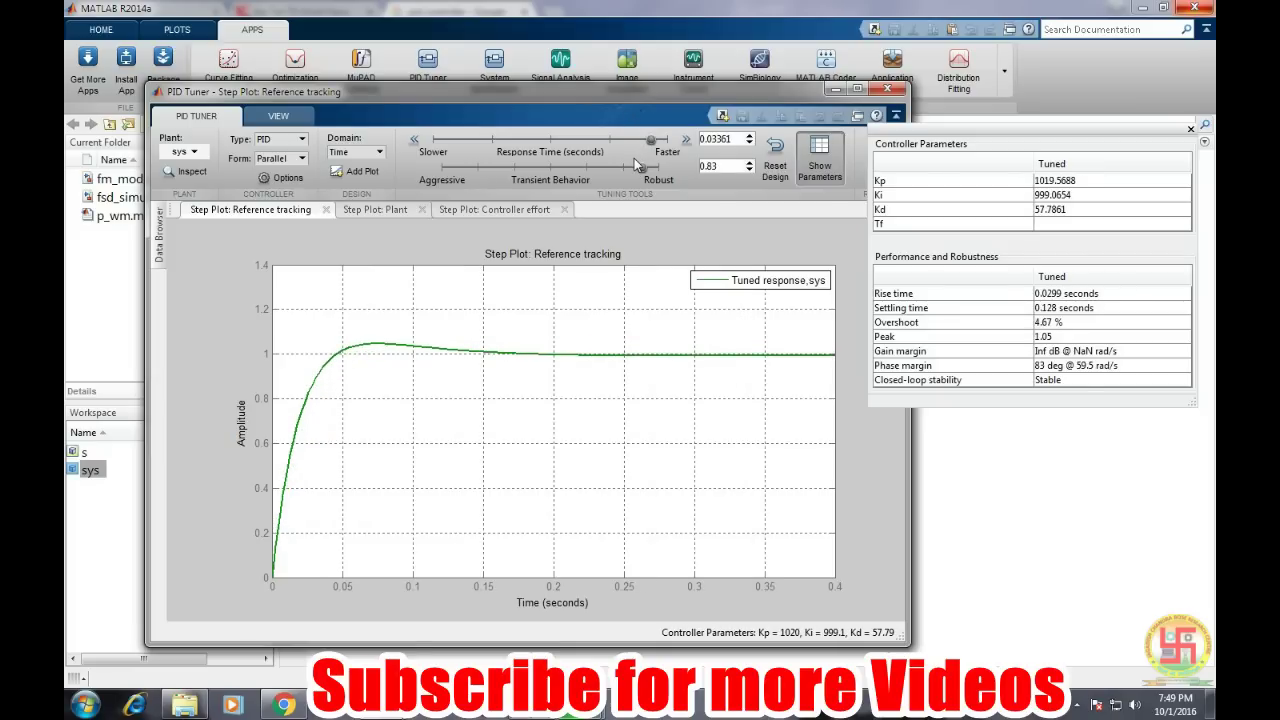
{"action": "left_click_drag", "start_coordinate": [644, 165], "coordinate": [652, 166]}
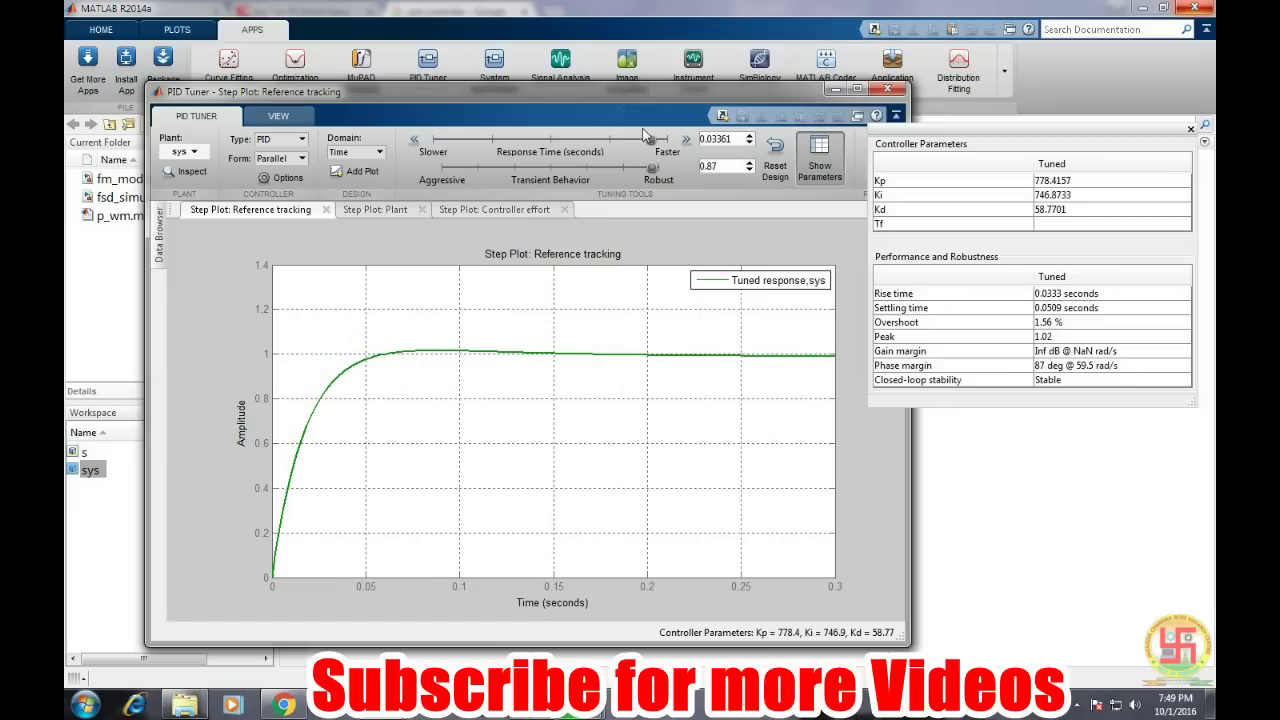
Check the Controller effort plot, then slow the Reference tracking response time to 0.09694 s
{"action": "left_click", "coordinate": [494, 209]}
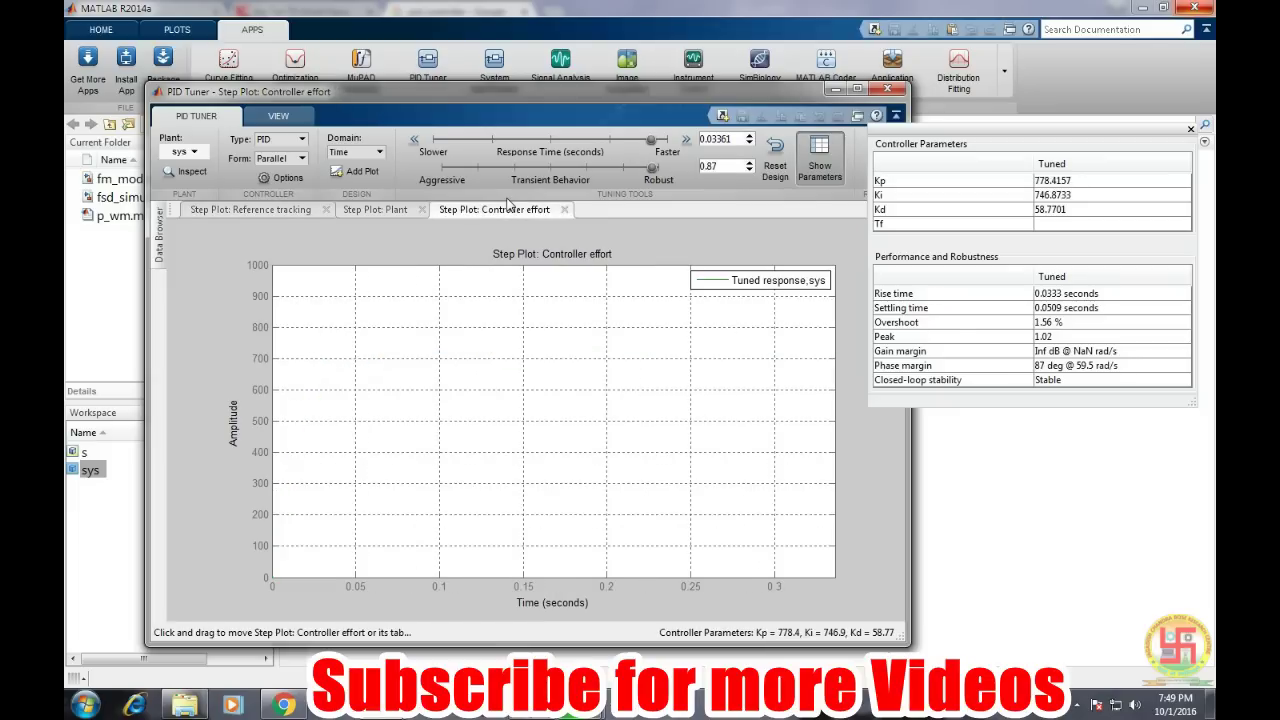
{"action": "right_click", "coordinate": [421, 350]}
{"action": "left_click", "coordinate": [372, 359]}
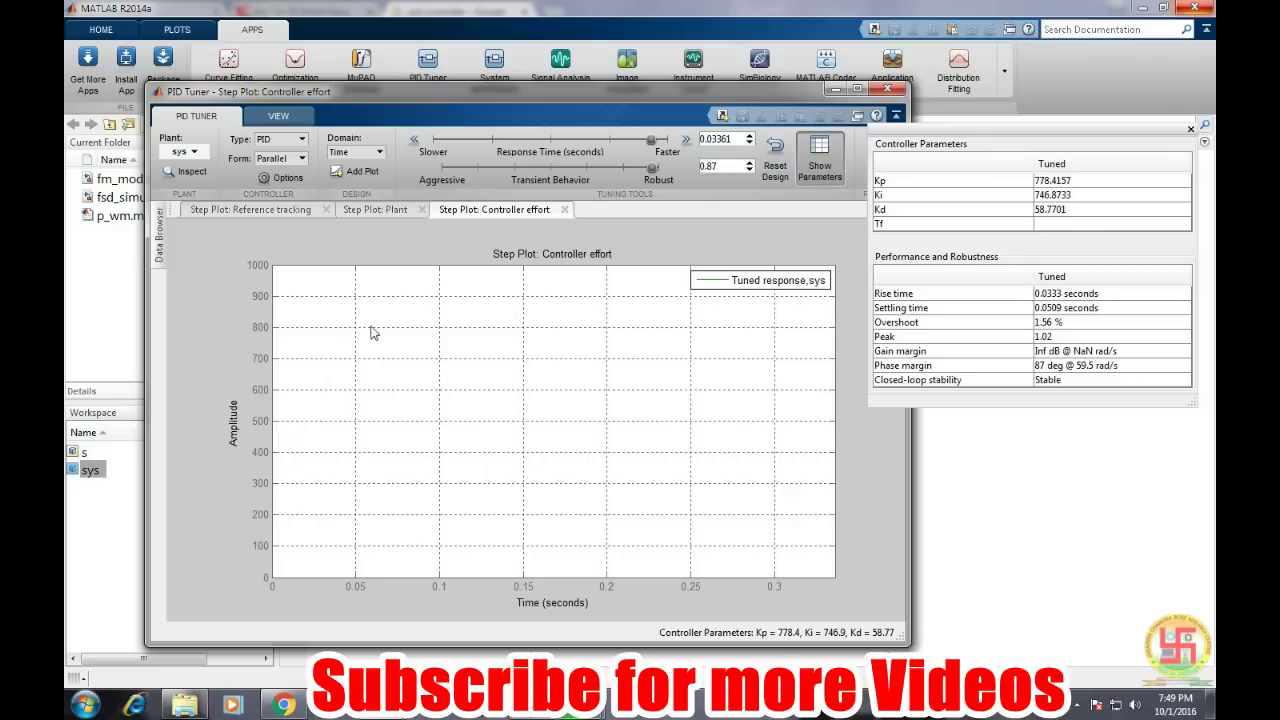
{"action": "left_click", "coordinate": [250, 209]}
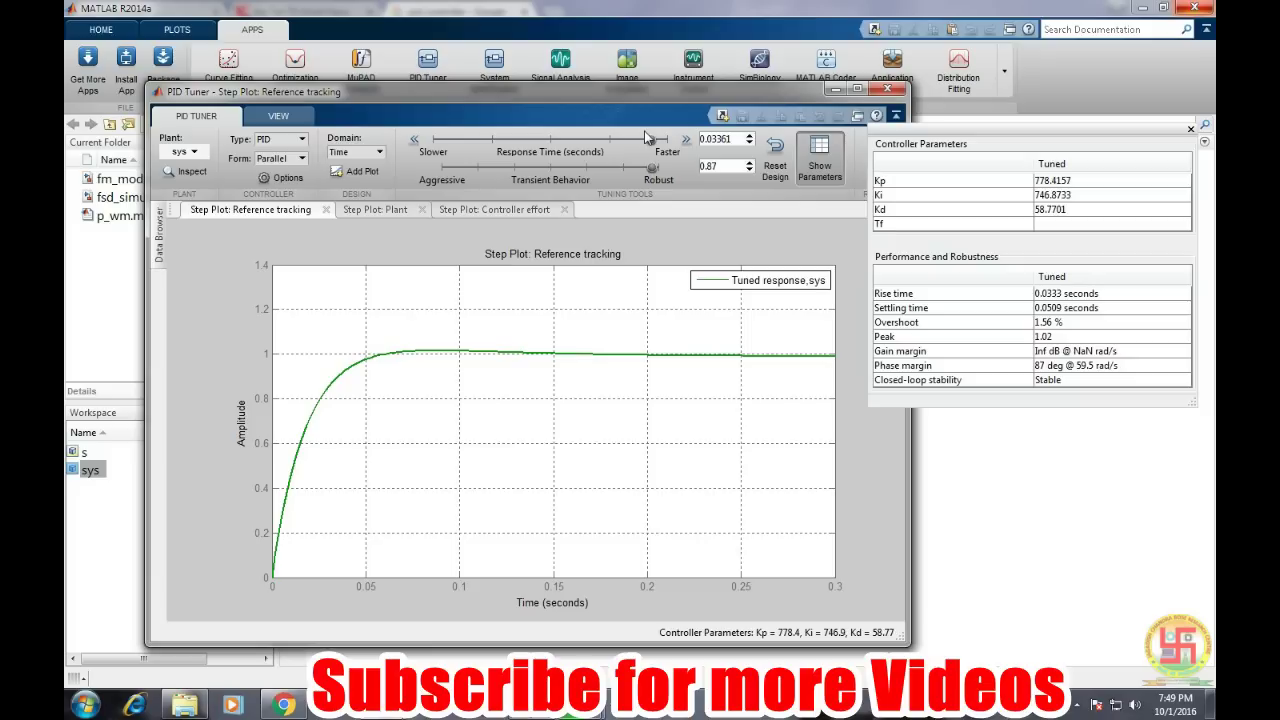
{"action": "left_click_drag", "start_coordinate": [645, 137], "coordinate": [575, 137]}
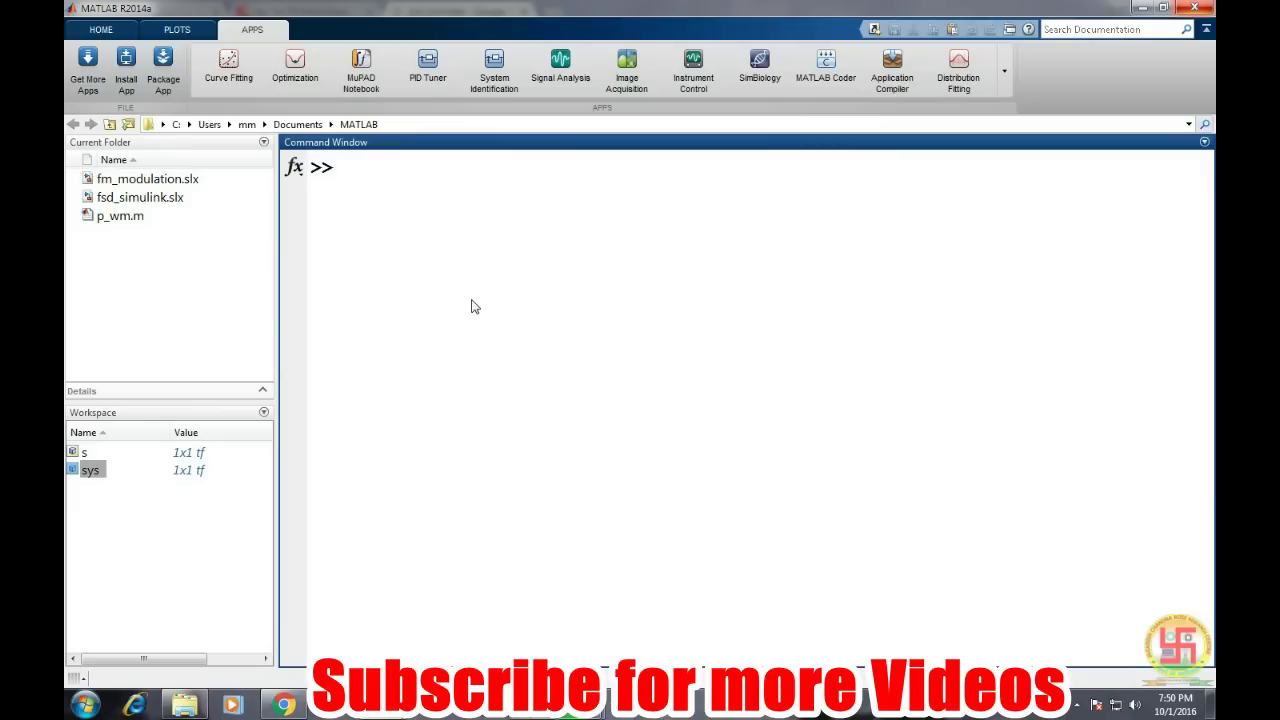
Read the proportional gain from the PID Tuner and assign Kp = 152 in the Command Window
{"action": "type", "text": "K/"}
{"action": "key", "text": "BackSpace"}
{"action": "type", "text": "p ="}
{"action": "mouse_move", "coordinate": [590, 712]}
{"action": "mouse_move", "coordinate": [385, 705]}
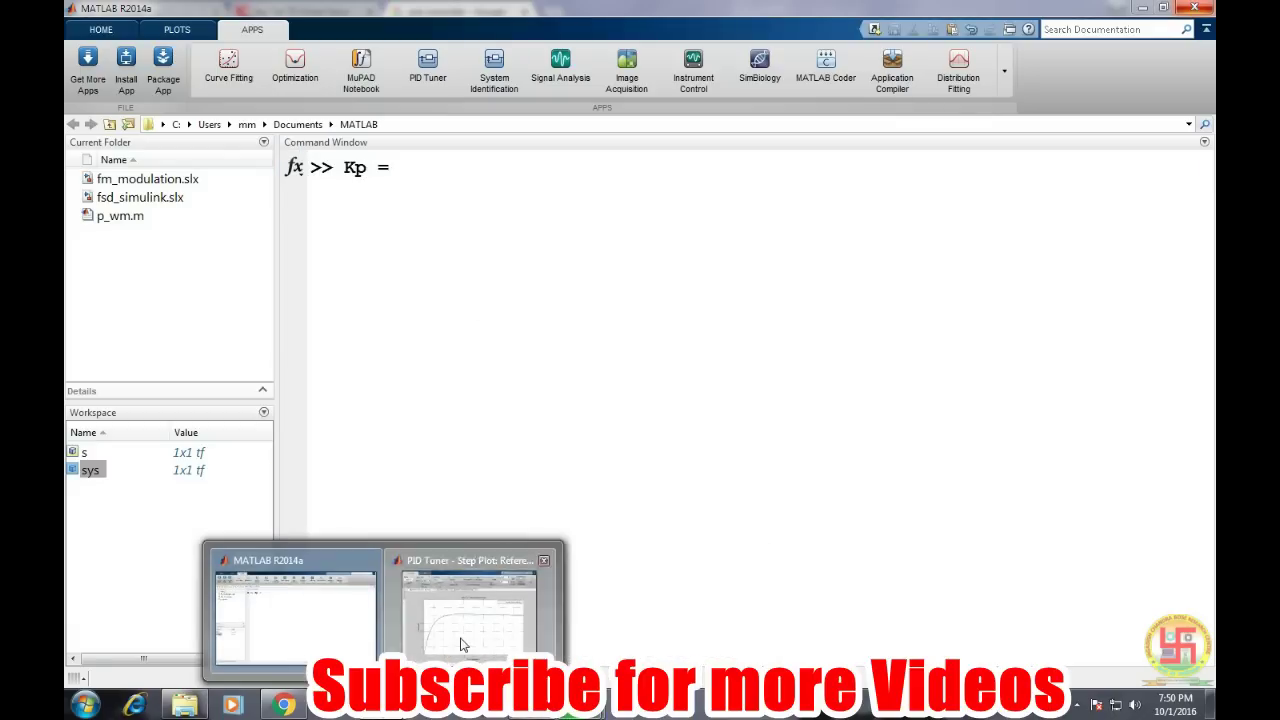
{"action": "left_click", "coordinate": [460, 630]}
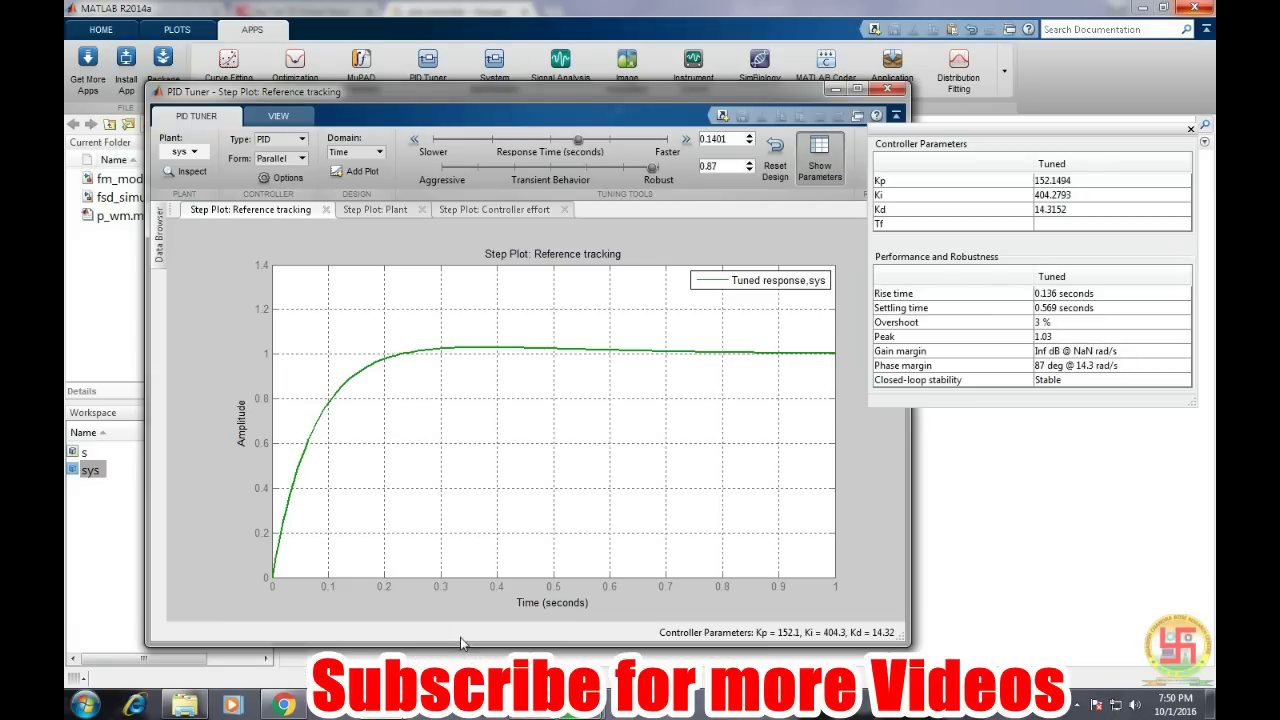
{"action": "left_click", "coordinate": [1006, 448]}
{"action": "type", "text": "15"}
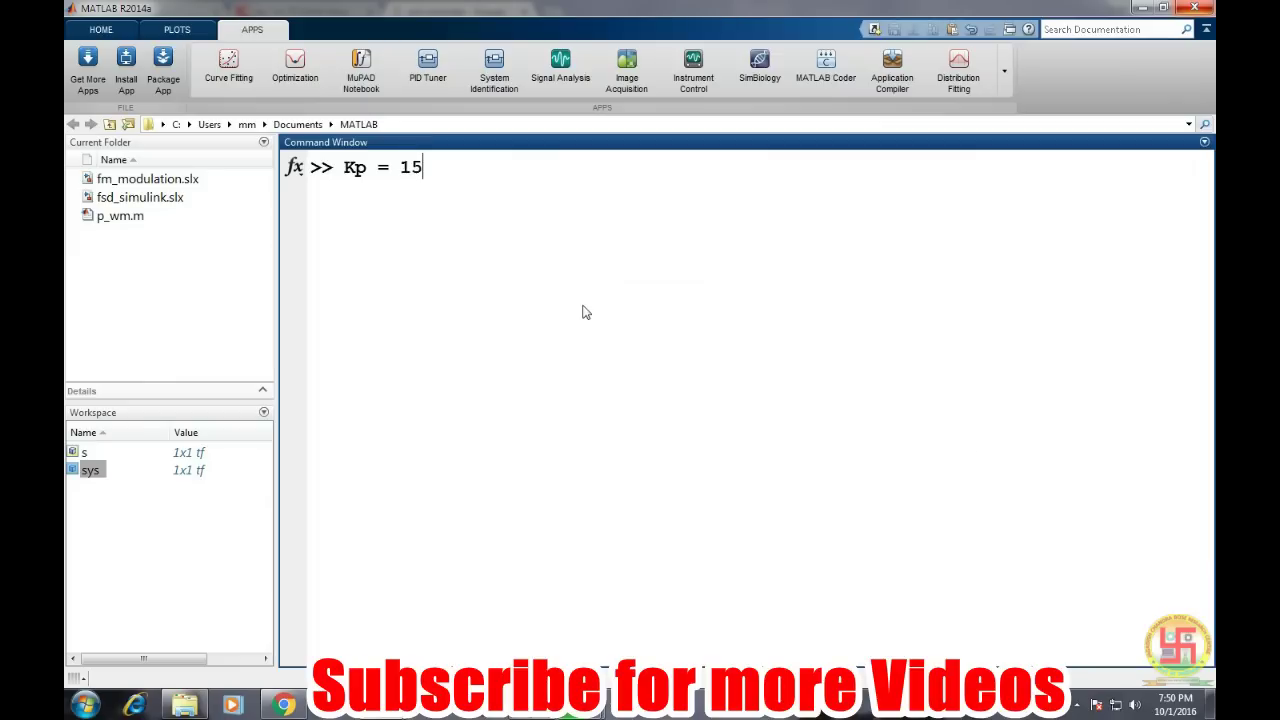
{"action": "type", "text": "2;"}
{"action": "key", "text": "Return"}
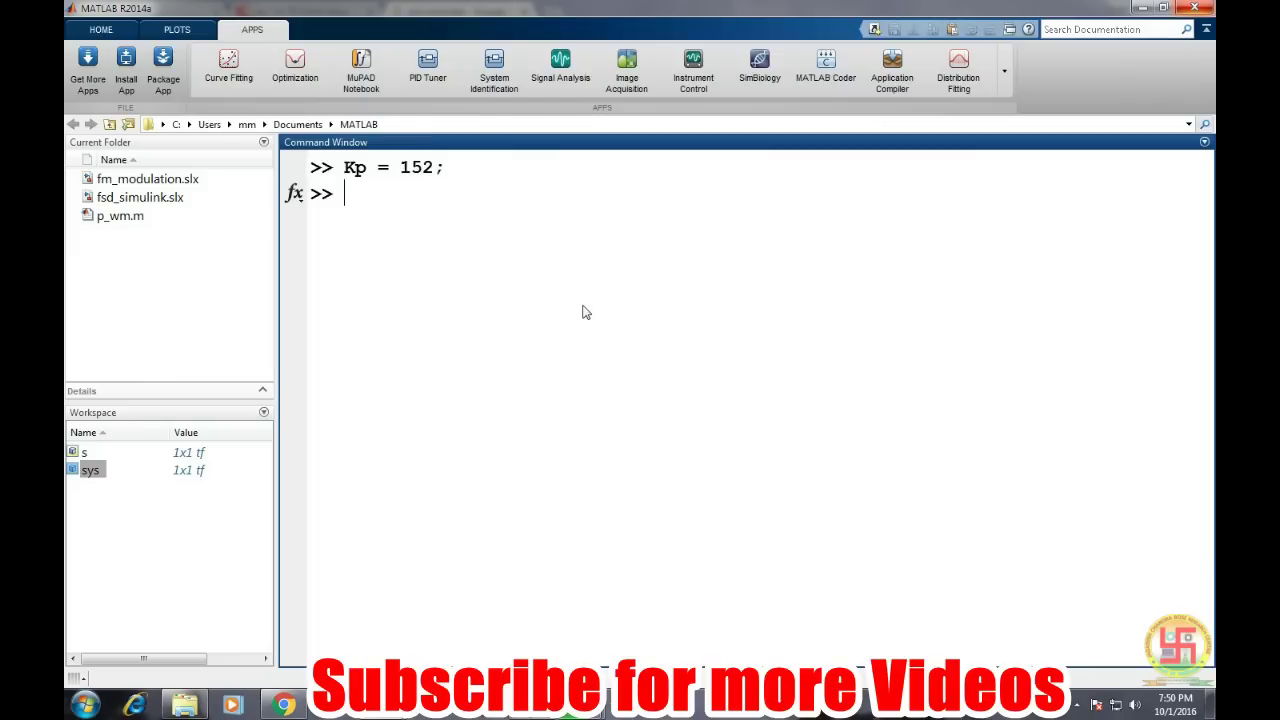
Assign Ki = 404 using the integral gain shown in the PID Tuner
{"action": "type", "text": "Ki "}
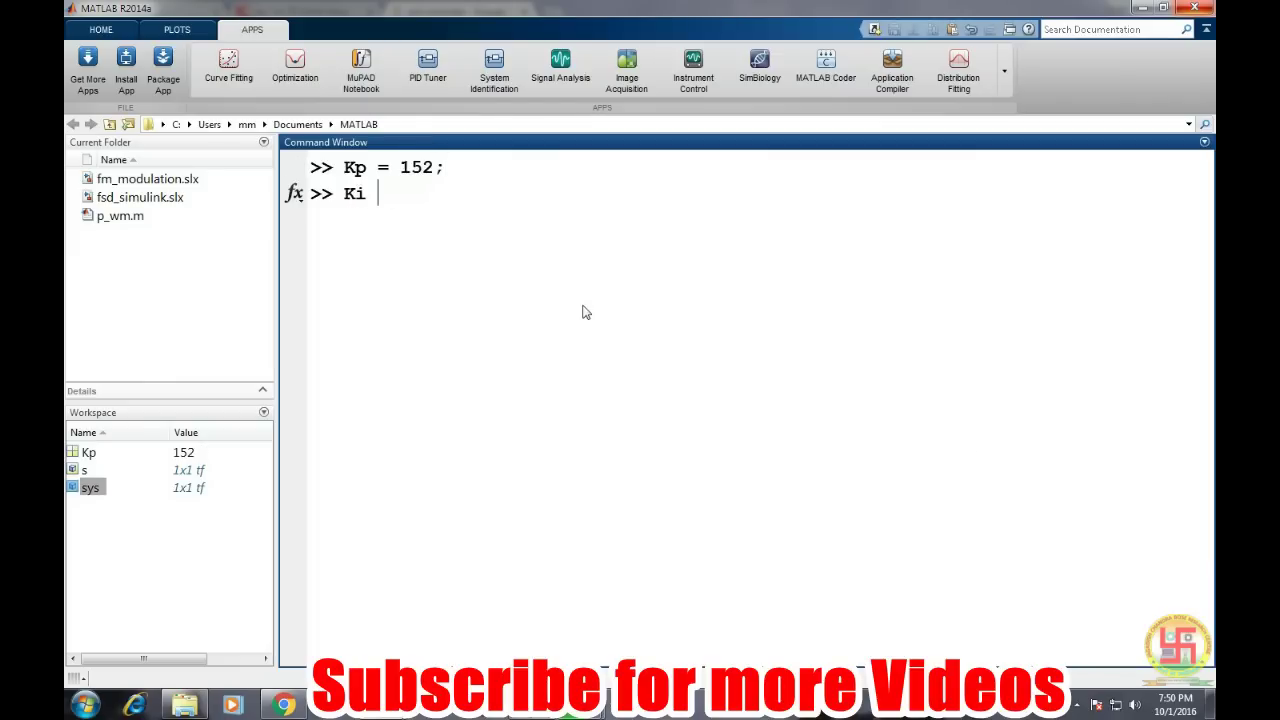
{"action": "type", "text": "="}
{"action": "mouse_move", "coordinate": [345, 705]}
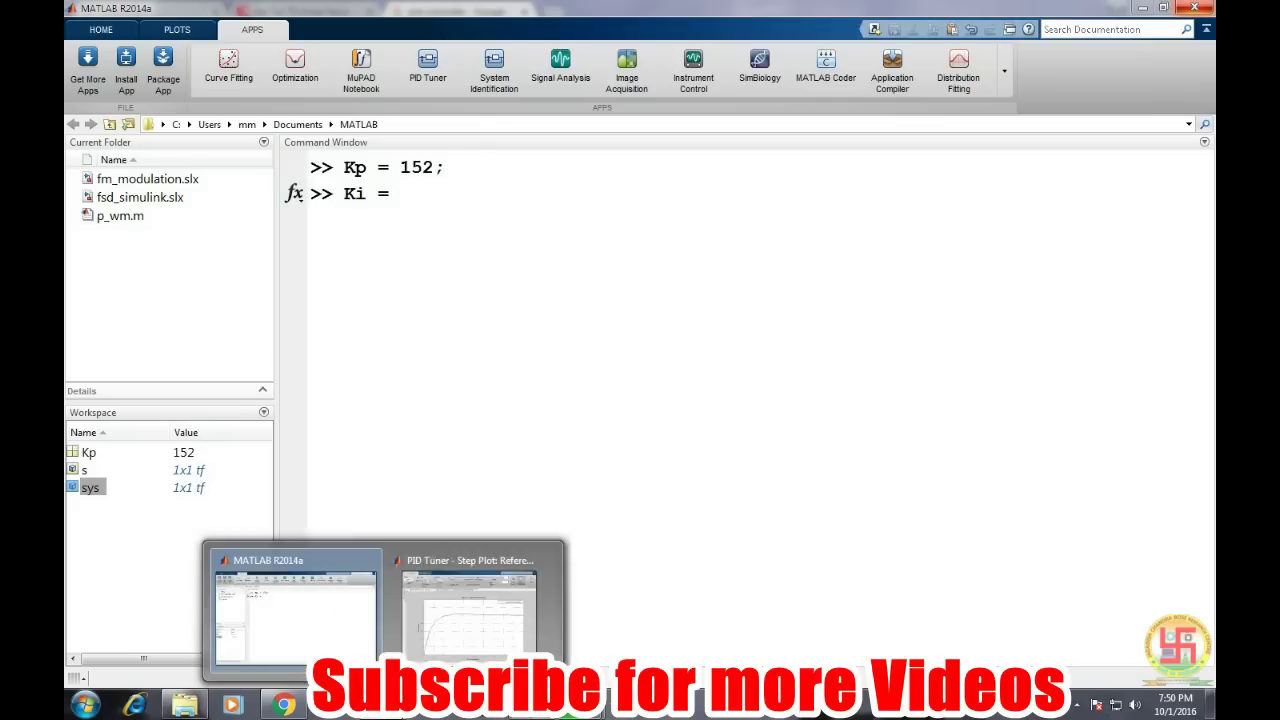
{"action": "left_click", "coordinate": [460, 600]}
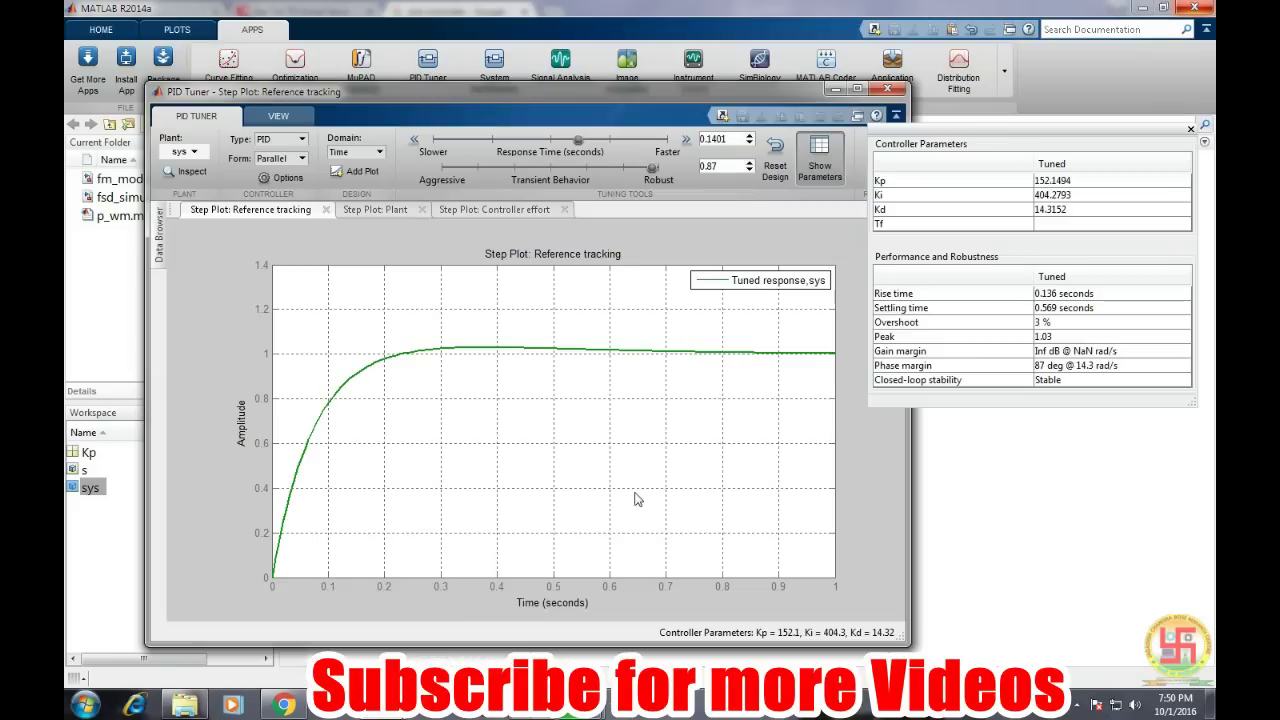
{"action": "left_click", "coordinate": [1028, 492]}
{"action": "type", "text": "404"}
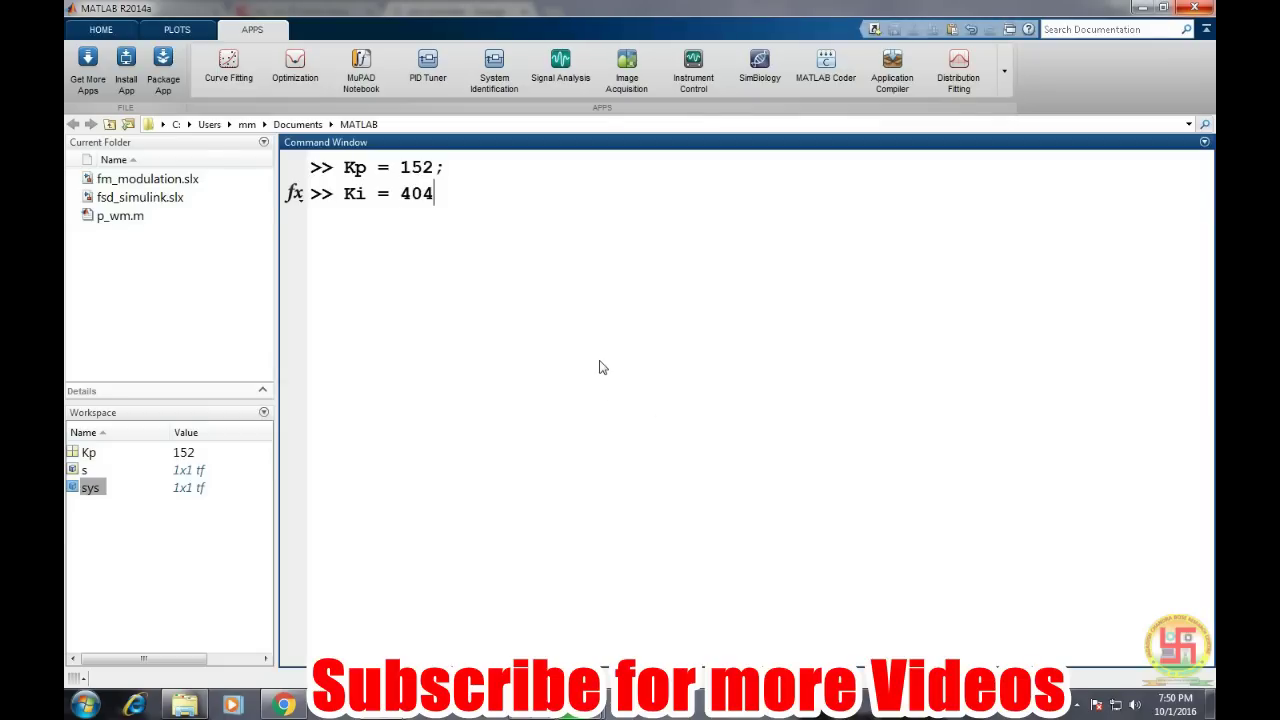
{"action": "key", "text": "Return"}
Assign Kd = 14.32, then type the controller expression cont = Kp + Ki/s + Kd * s;
{"action": "type", "text": "Kd ="}
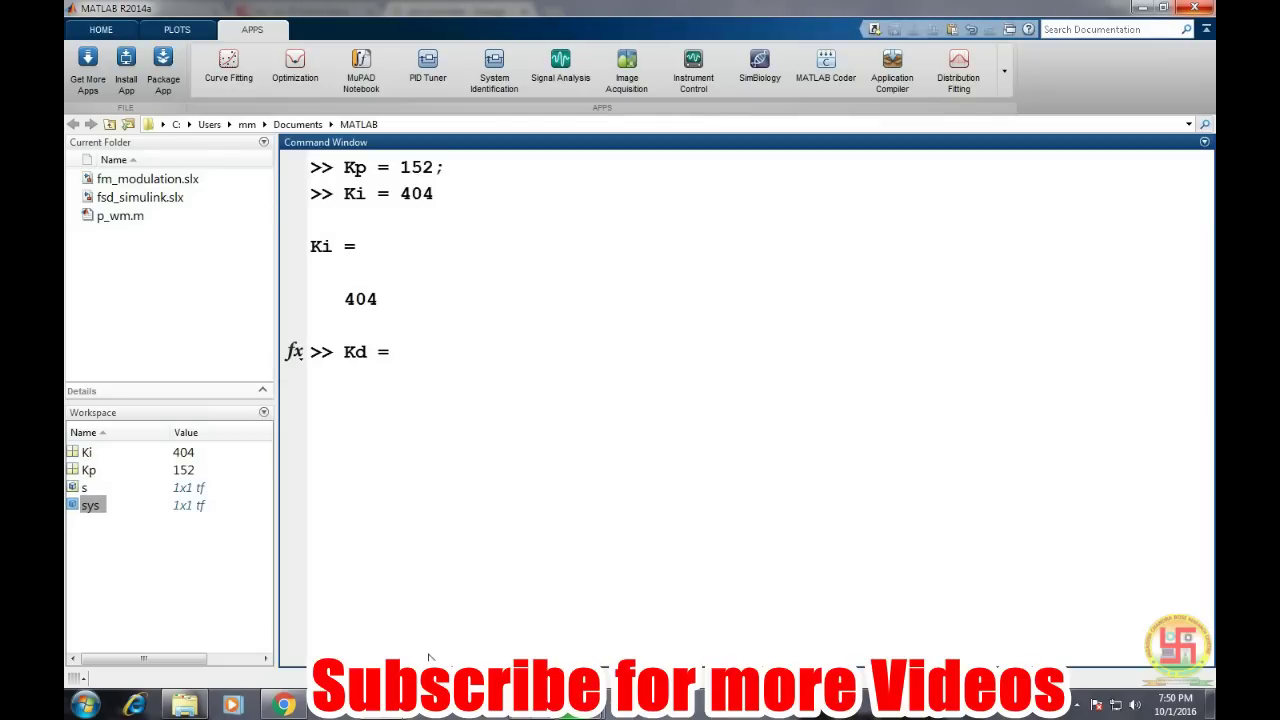
{"action": "mouse_move", "coordinate": [383, 705]}
{"action": "left_click", "coordinate": [480, 611]}
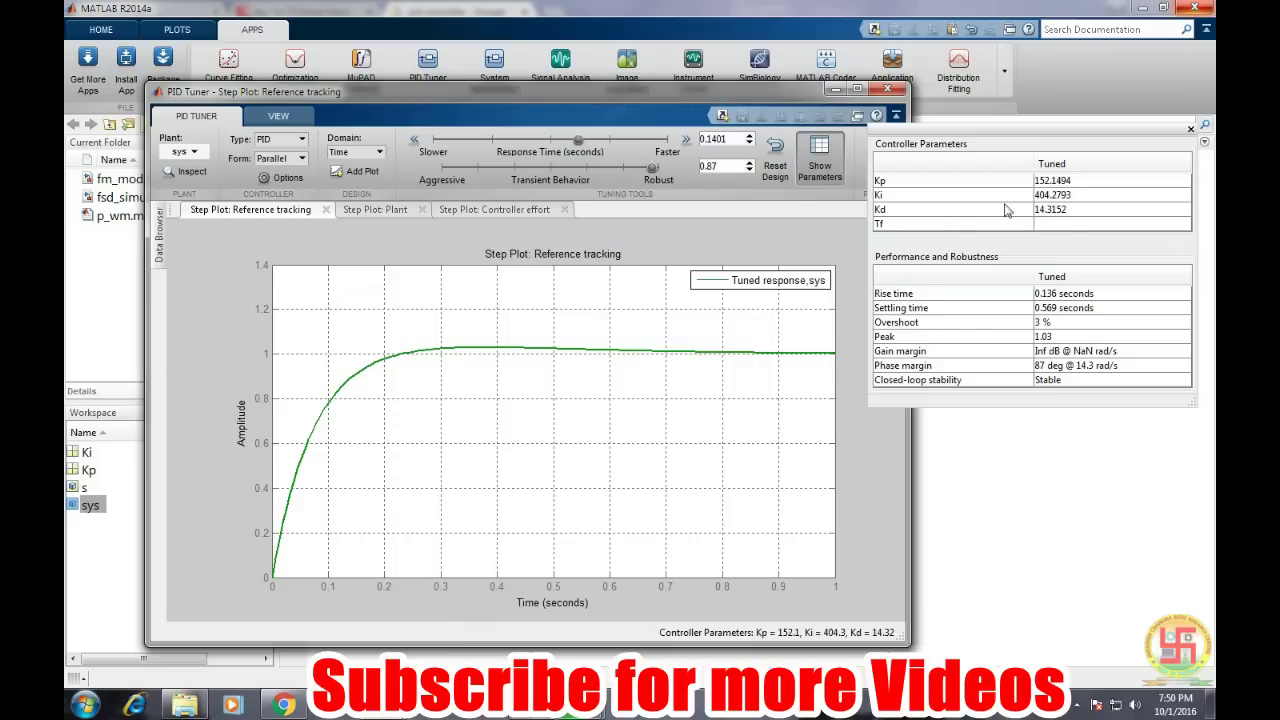
{"action": "left_click", "coordinate": [1021, 455]}
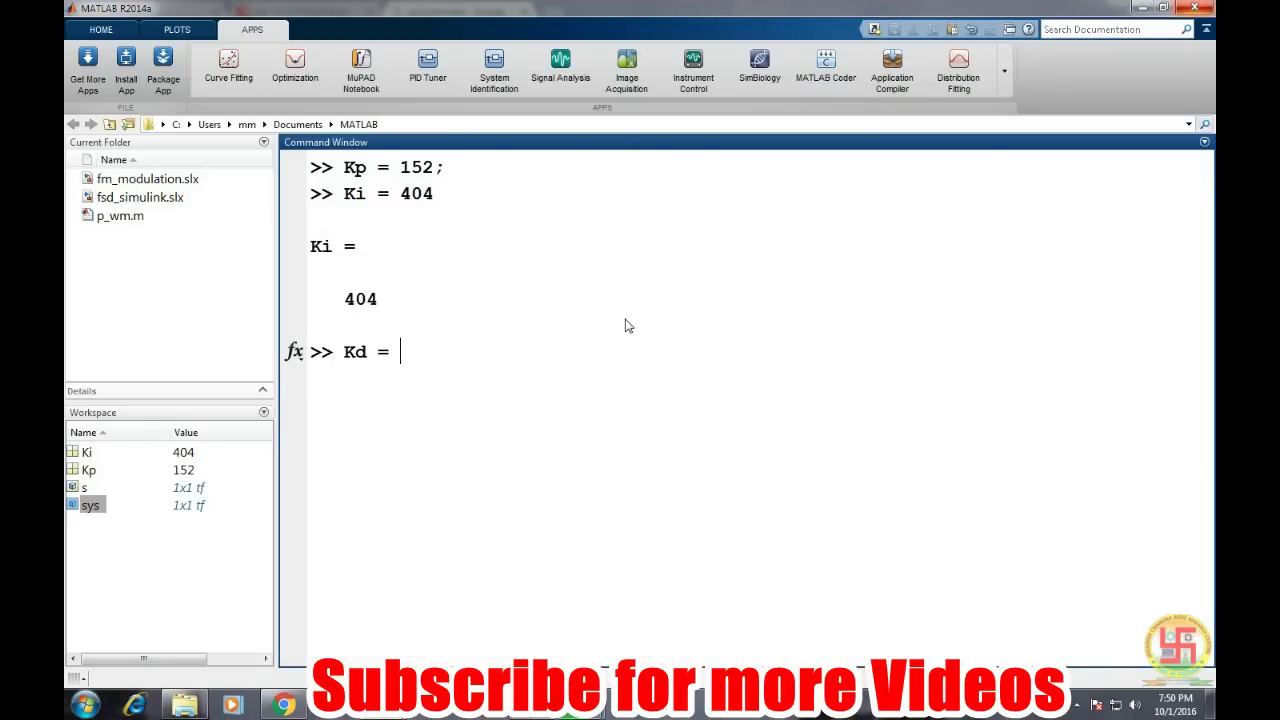
{"action": "type", "text": "14.32;"}
{"action": "key", "text": "Return"}
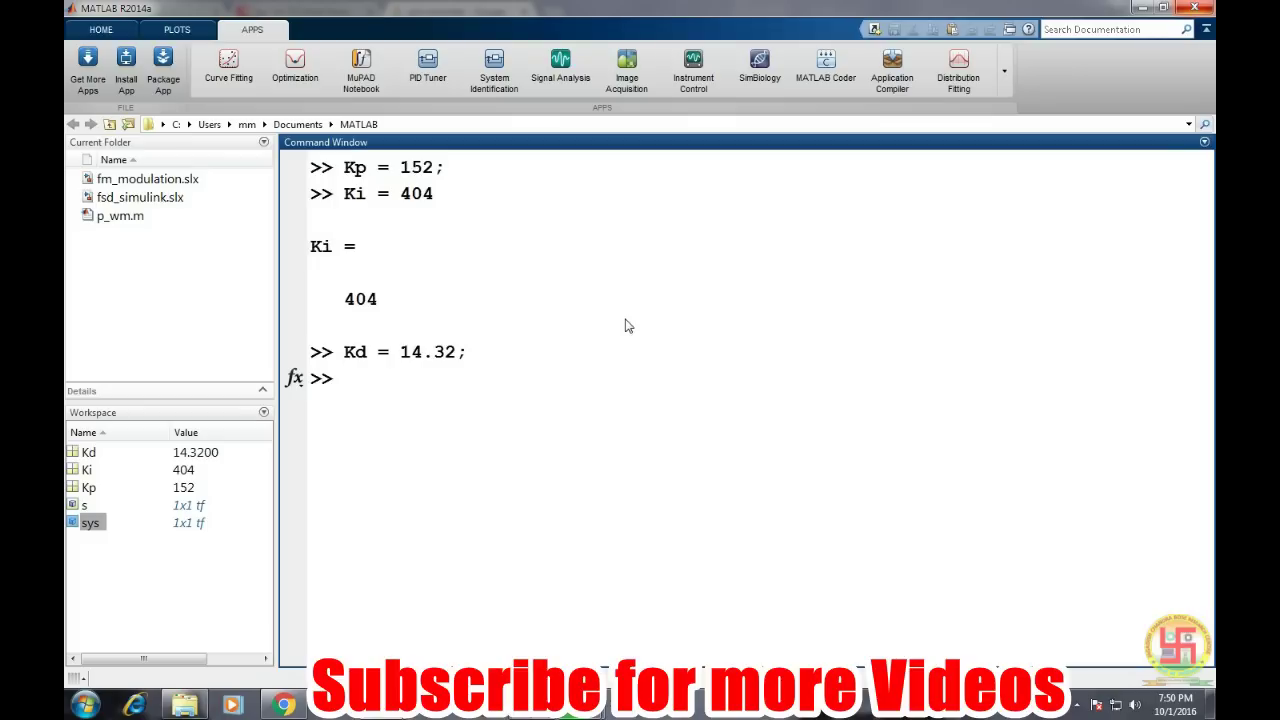
{"action": "type", "text": "cont = Kp + "}
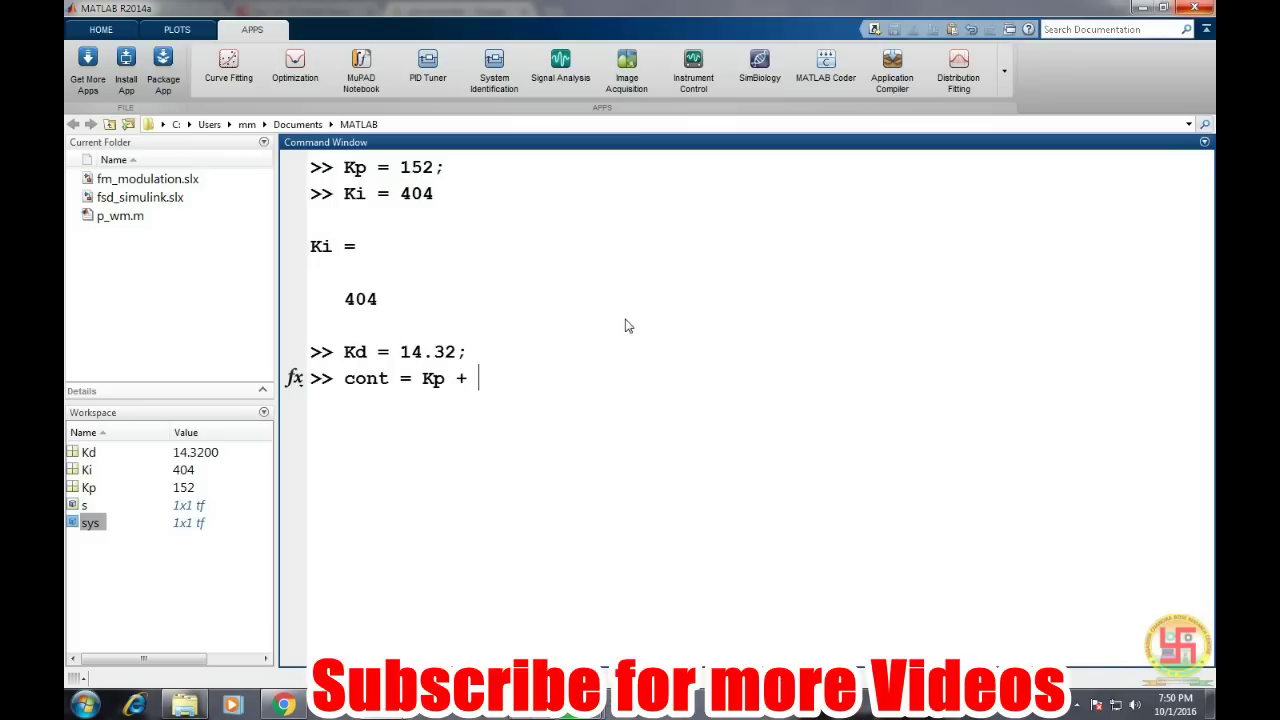
{"action": "type", "text": "Ki/s + Kd * s;"}
Create cont, build cl_sys = feedback(cont*sys,1), and display its transfer function
{"action": "key", "text": "Return"}
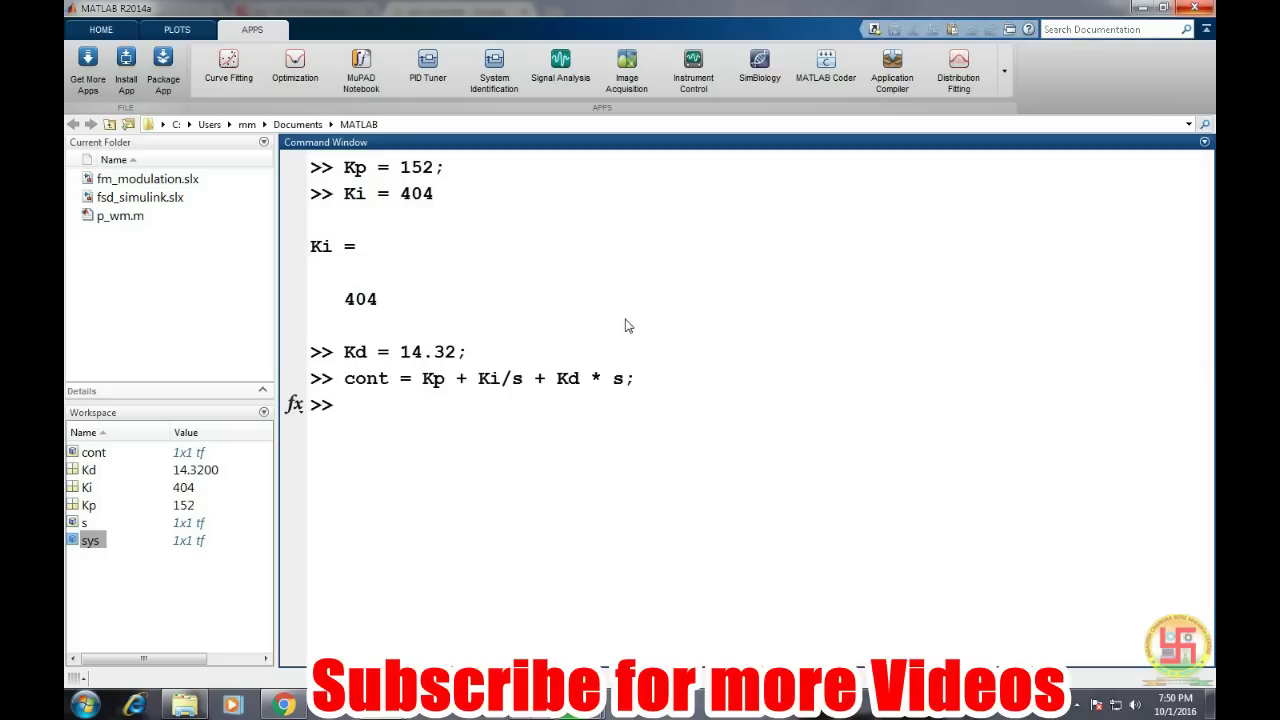
{"action": "type", "text": "cl_sys = feedback"}
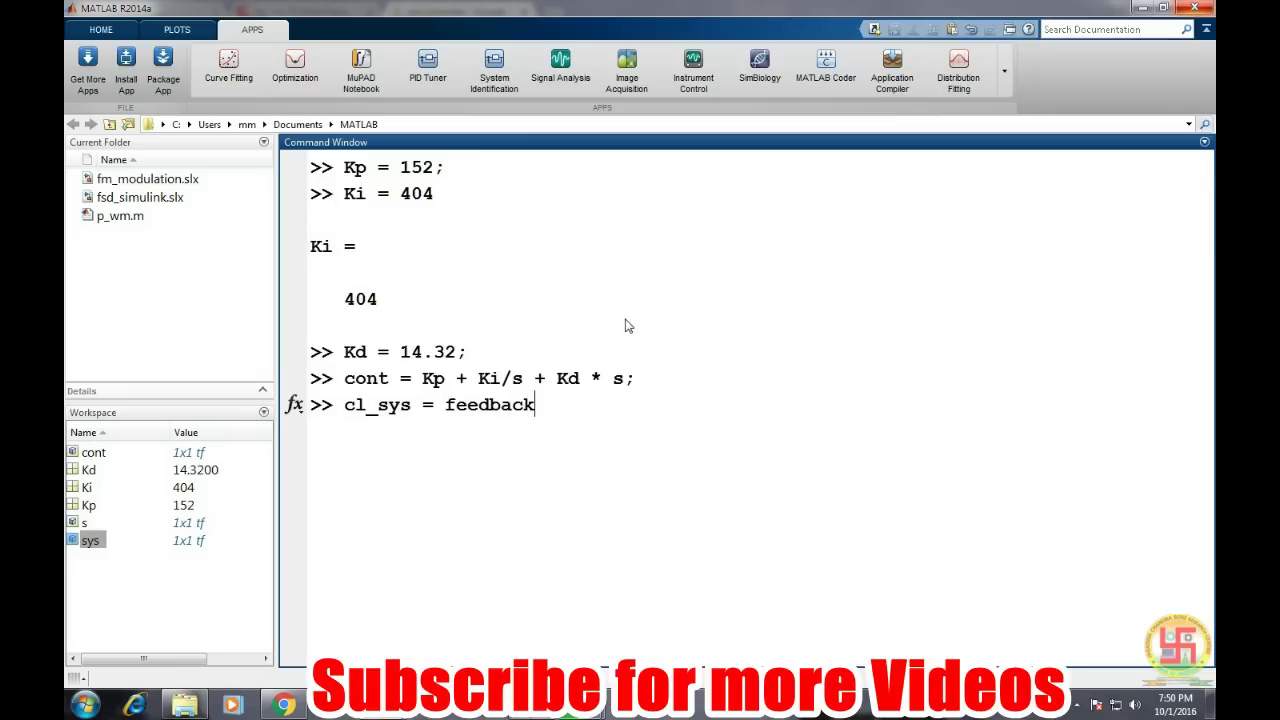
{"action": "type", "text": "(cont*"}
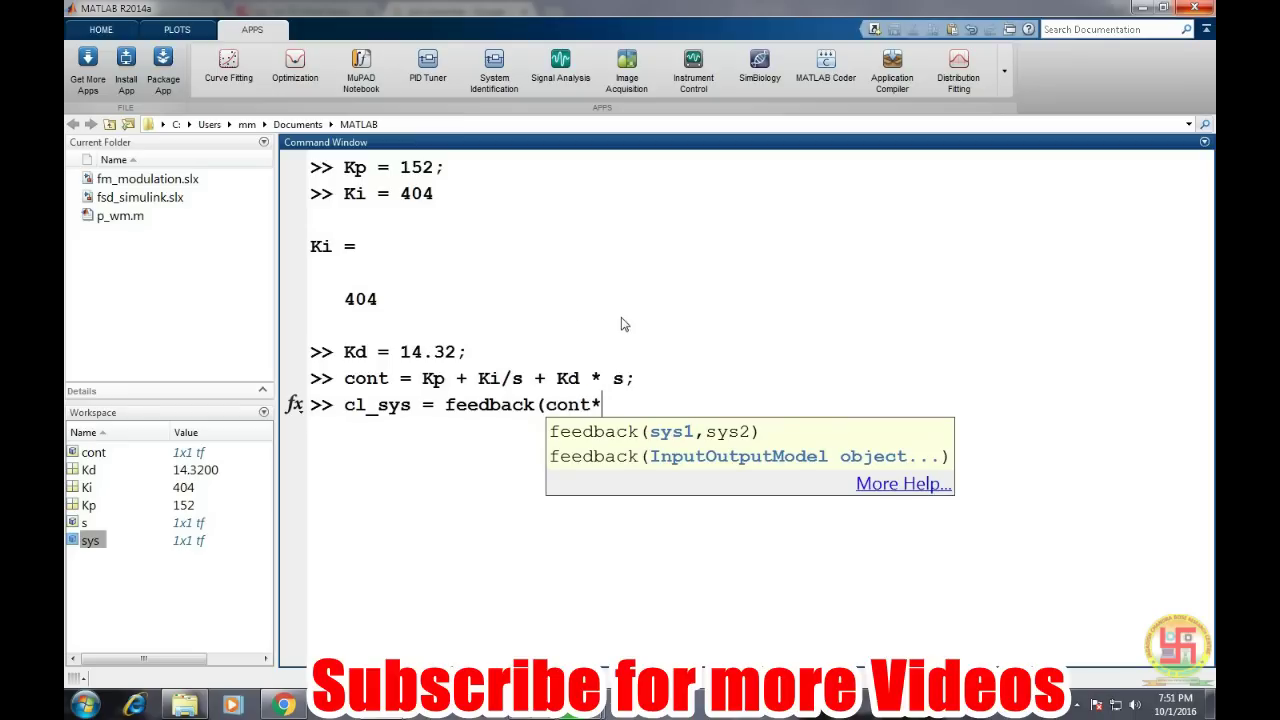
{"action": "left_click", "coordinate": [284, 705]}
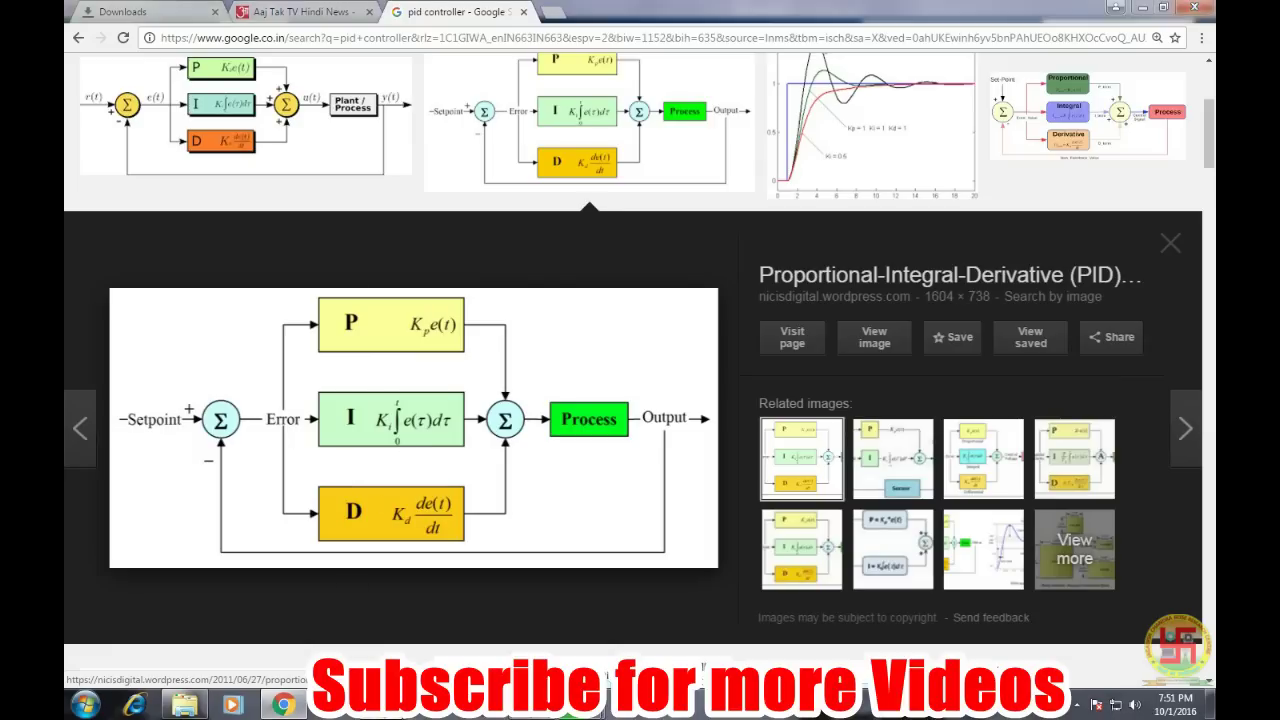
{"action": "mouse_move", "coordinate": [380, 705]}
{"action": "left_click", "coordinate": [330, 630]}
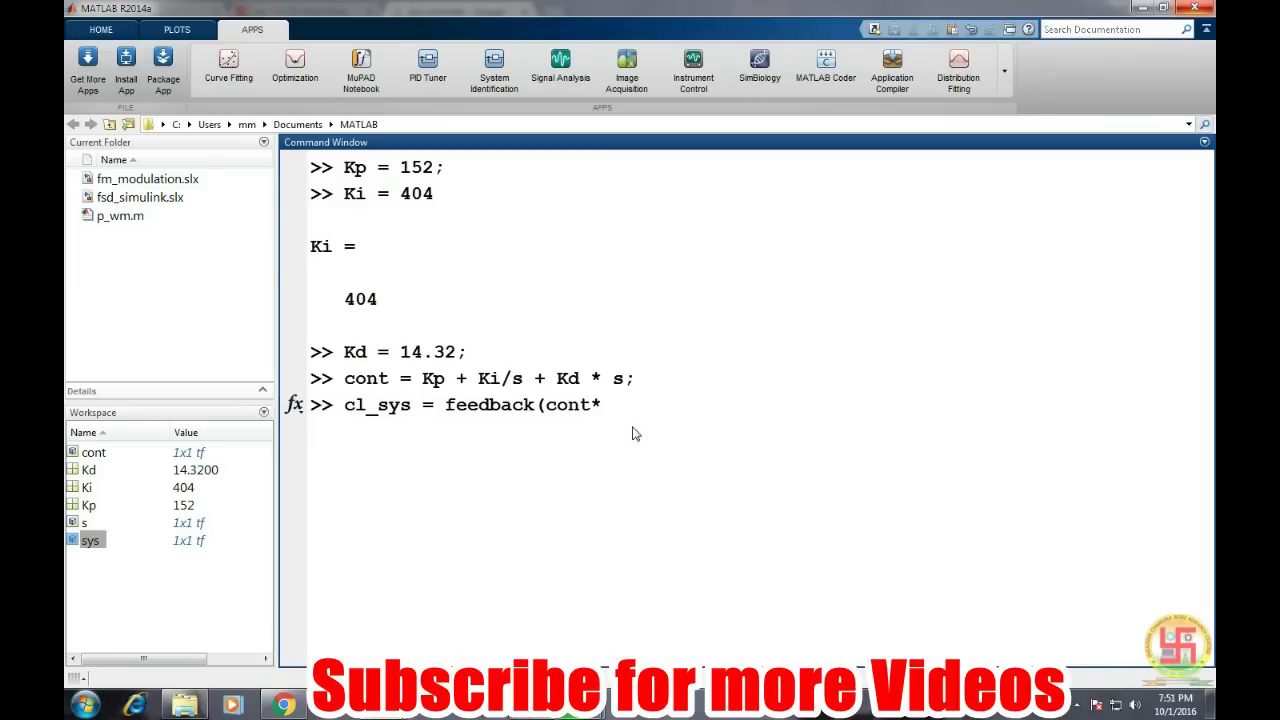
{"action": "type", "text": "sys,1)"}
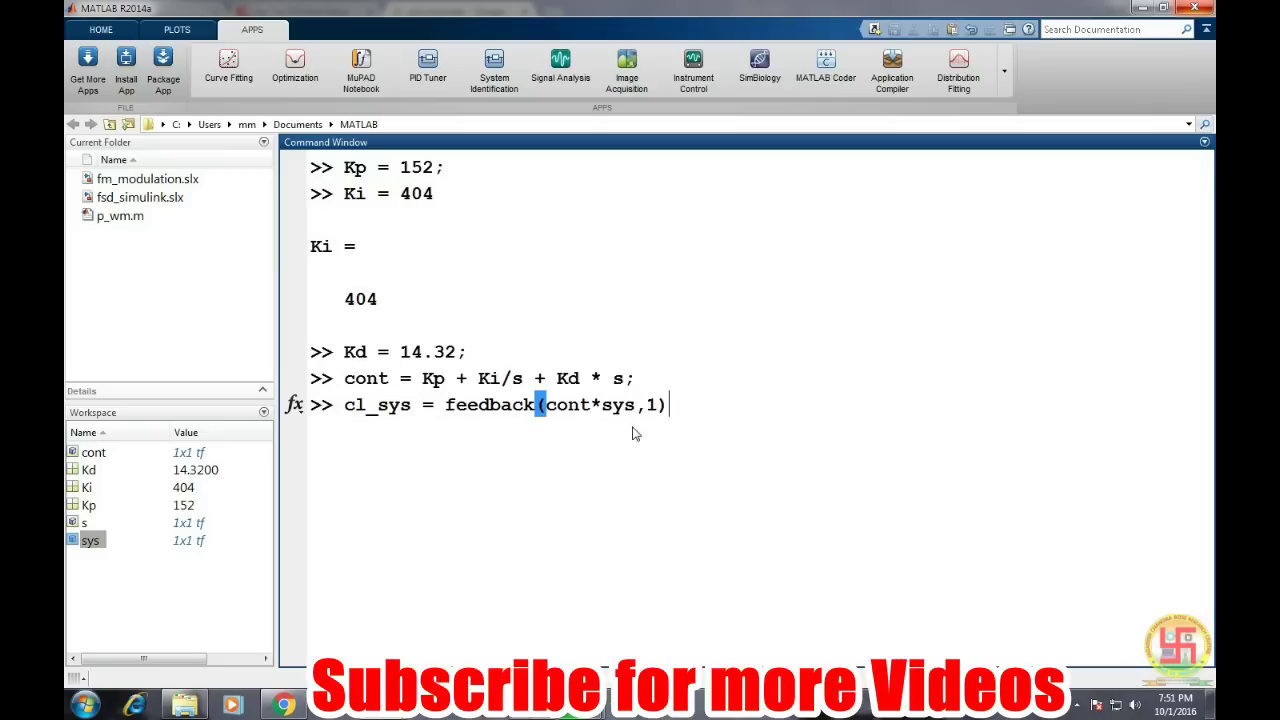
{"action": "type", "text": ";"}
{"action": "key", "text": "Return"}
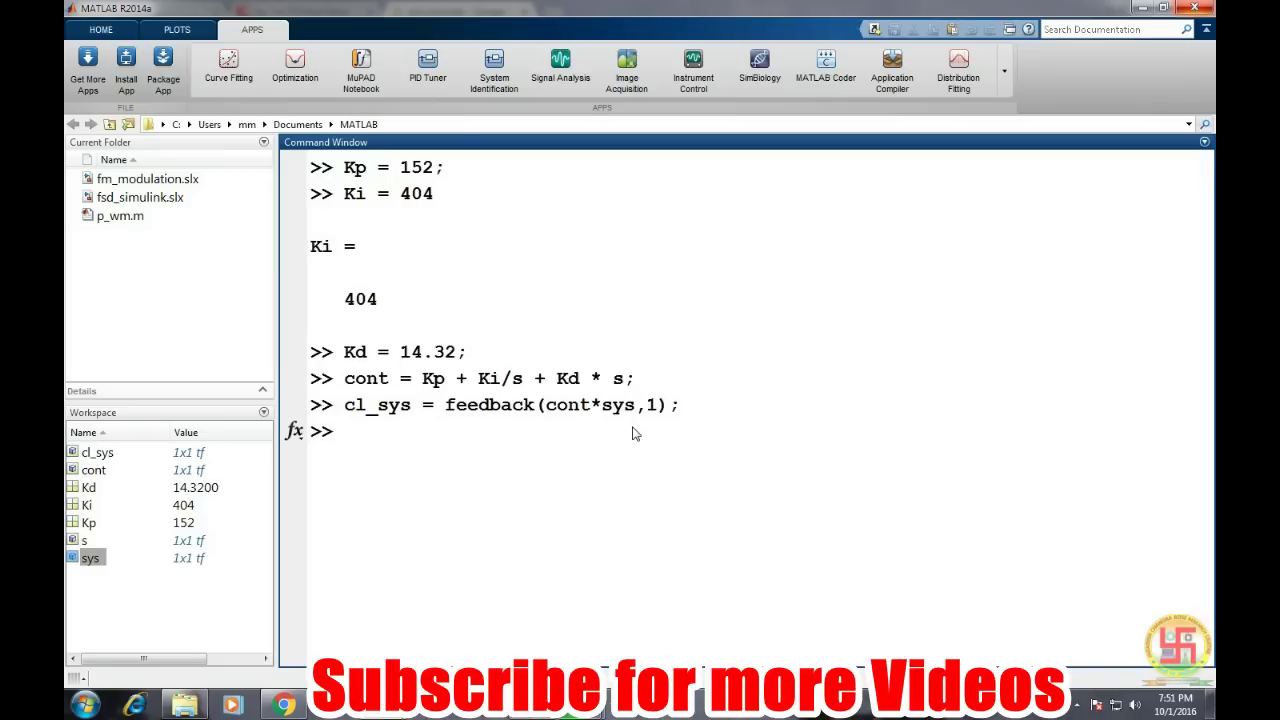
{"action": "type", "text": "cl_sys"}
{"action": "key", "text": "Return"}
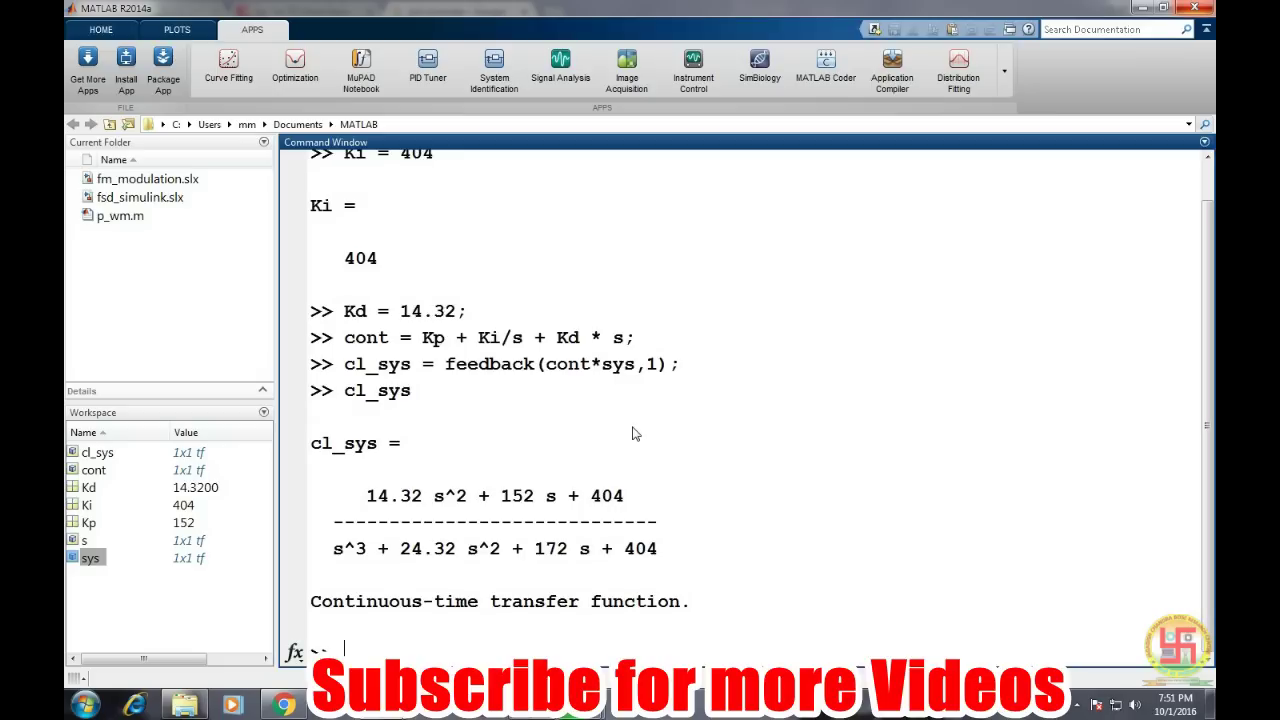
Clear the Command Window, run step(cl_sys), and view Figure 1 maximized before minimizing it
{"action": "type", "text": "clc"}
{"action": "key", "text": "Return"}
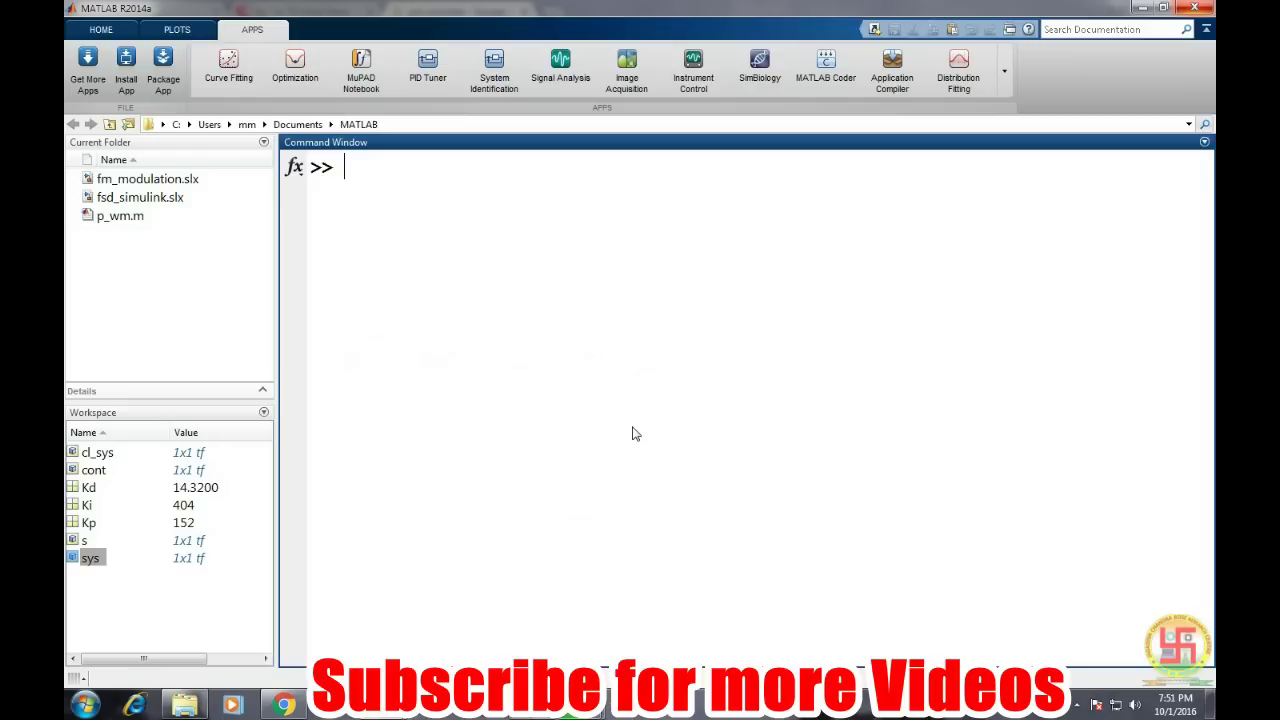
{"action": "type", "text": "step(cl_sys)"}
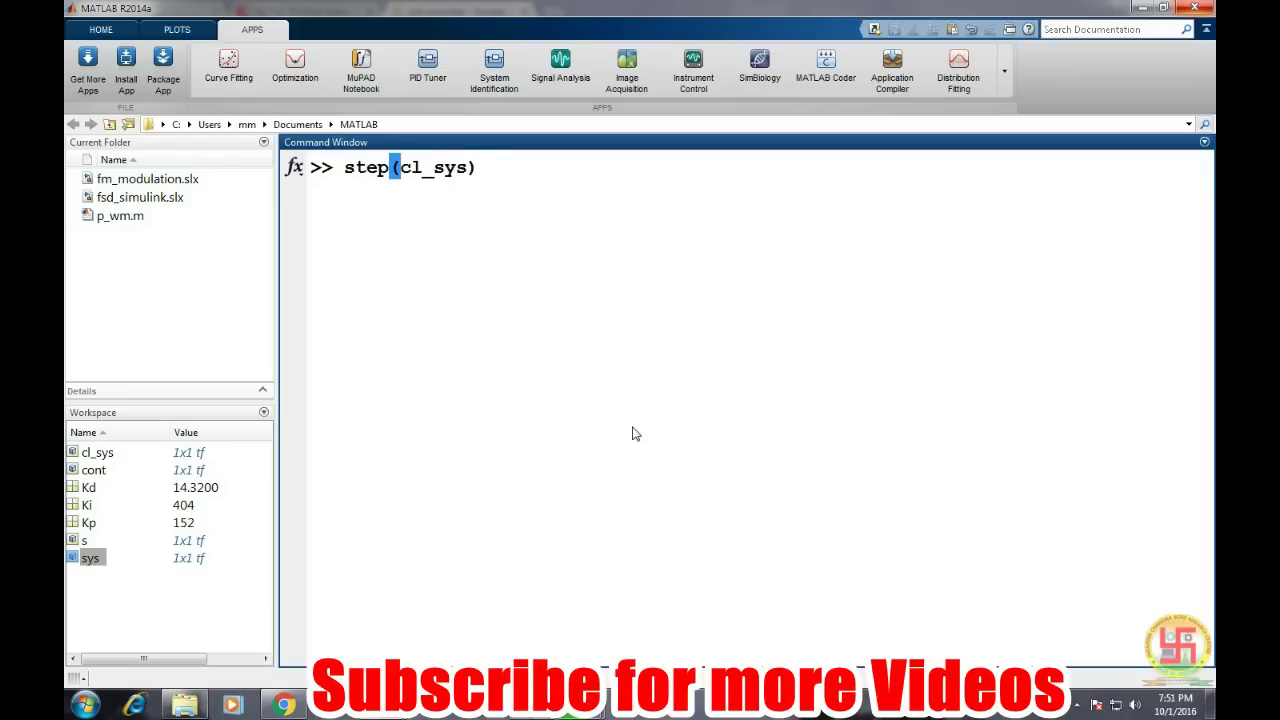
{"action": "key", "text": "Return"}
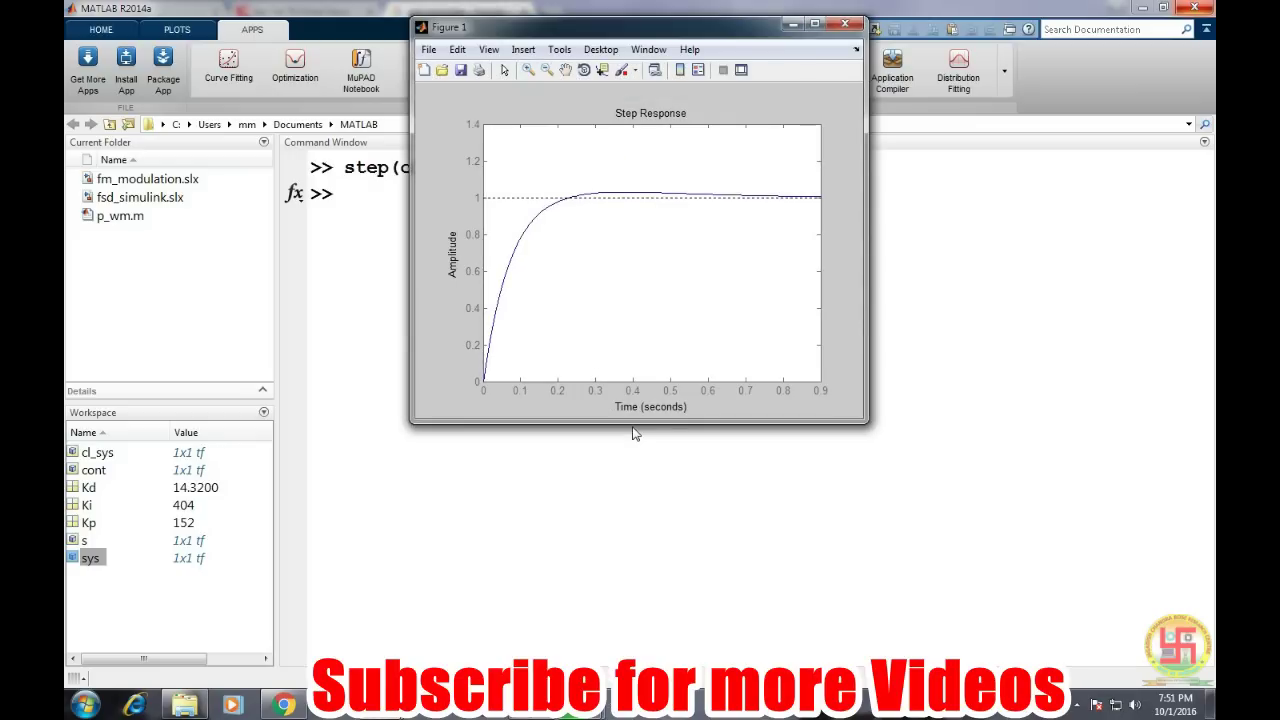
{"action": "left_click", "coordinate": [814, 23]}
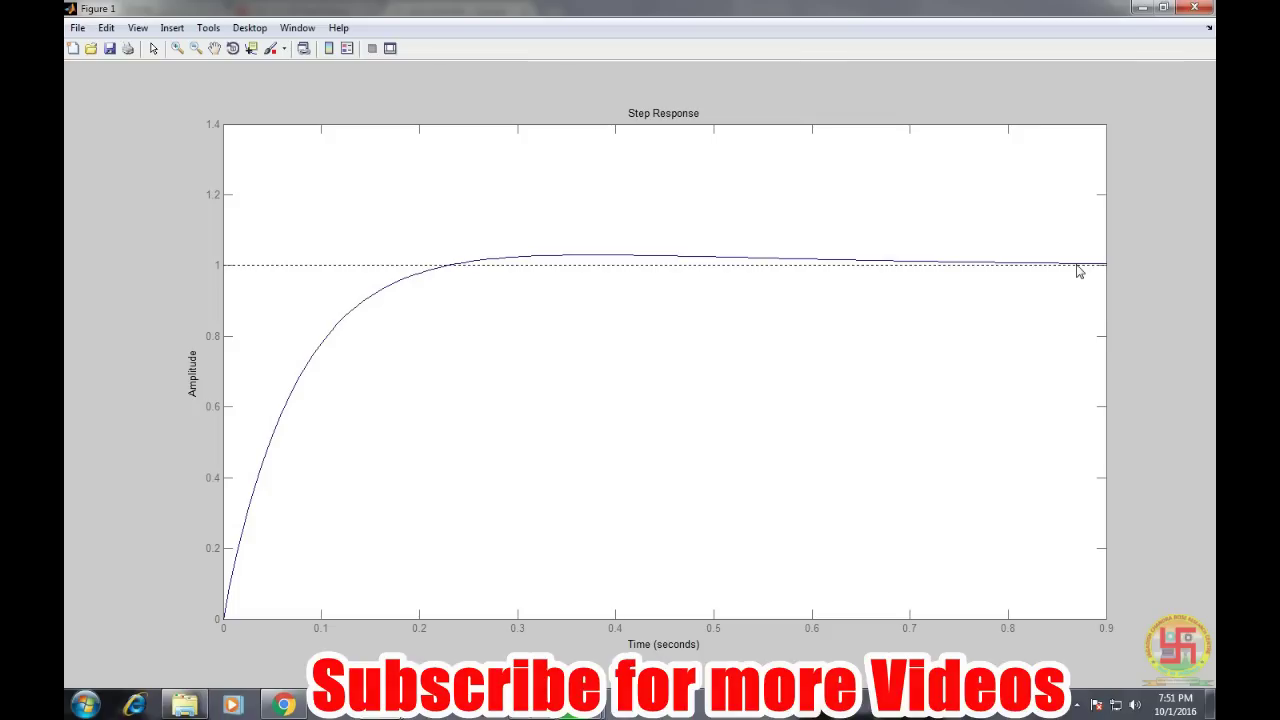
{"action": "left_click", "coordinate": [1142, 9]}
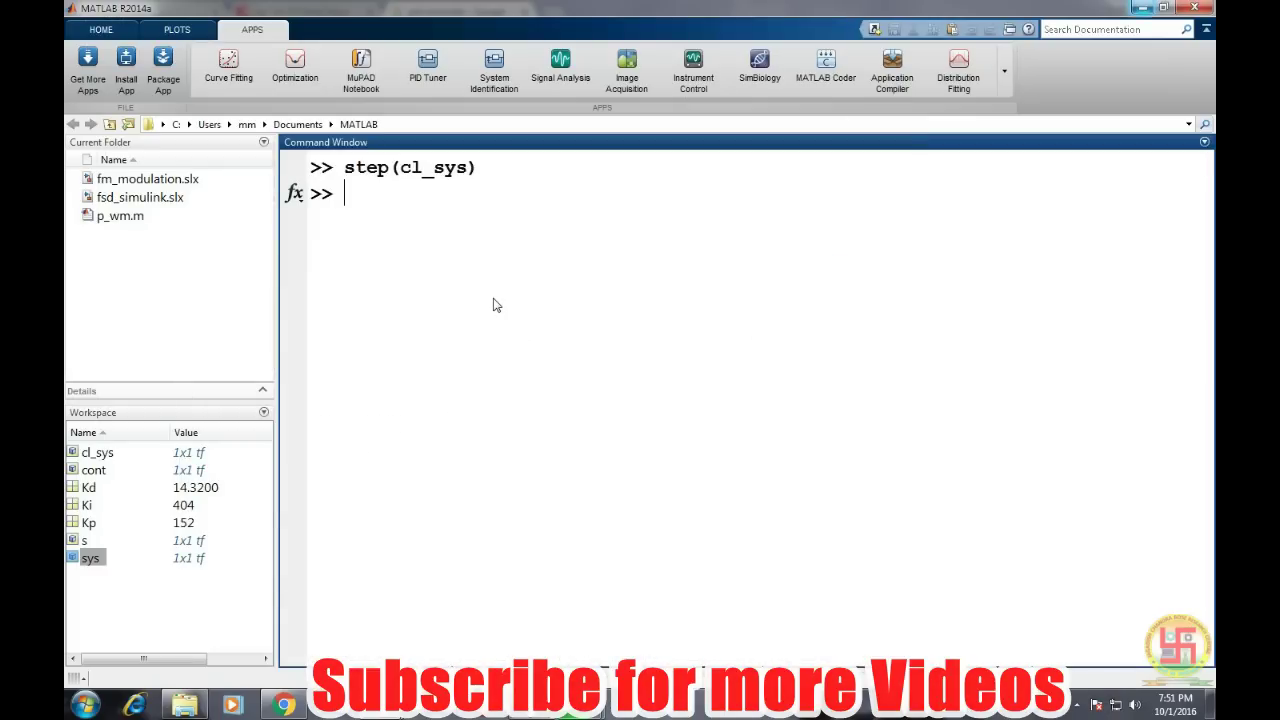
With hold on, overlay step(sys)'s open-loop response on the closed-loop curve in Figure 1
{"action": "type", "text": "hold on;"}
{"action": "key", "text": "Return"}
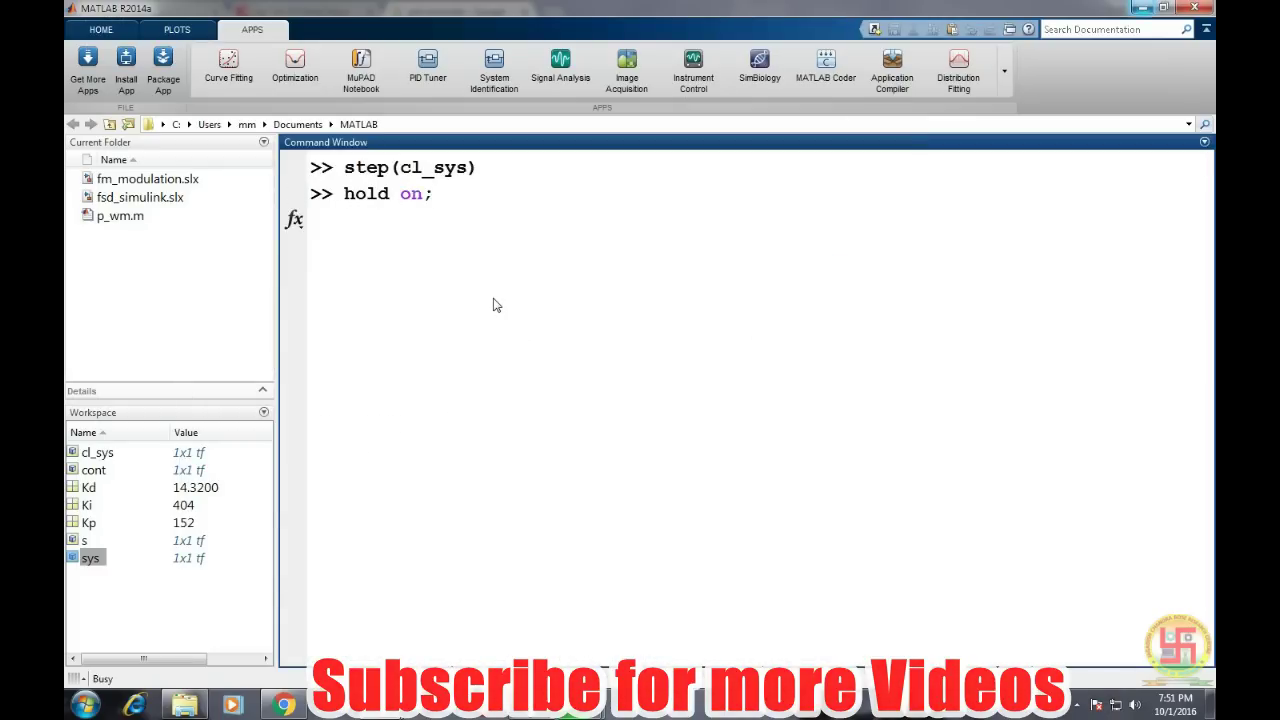
{"action": "type", "text": "step("}
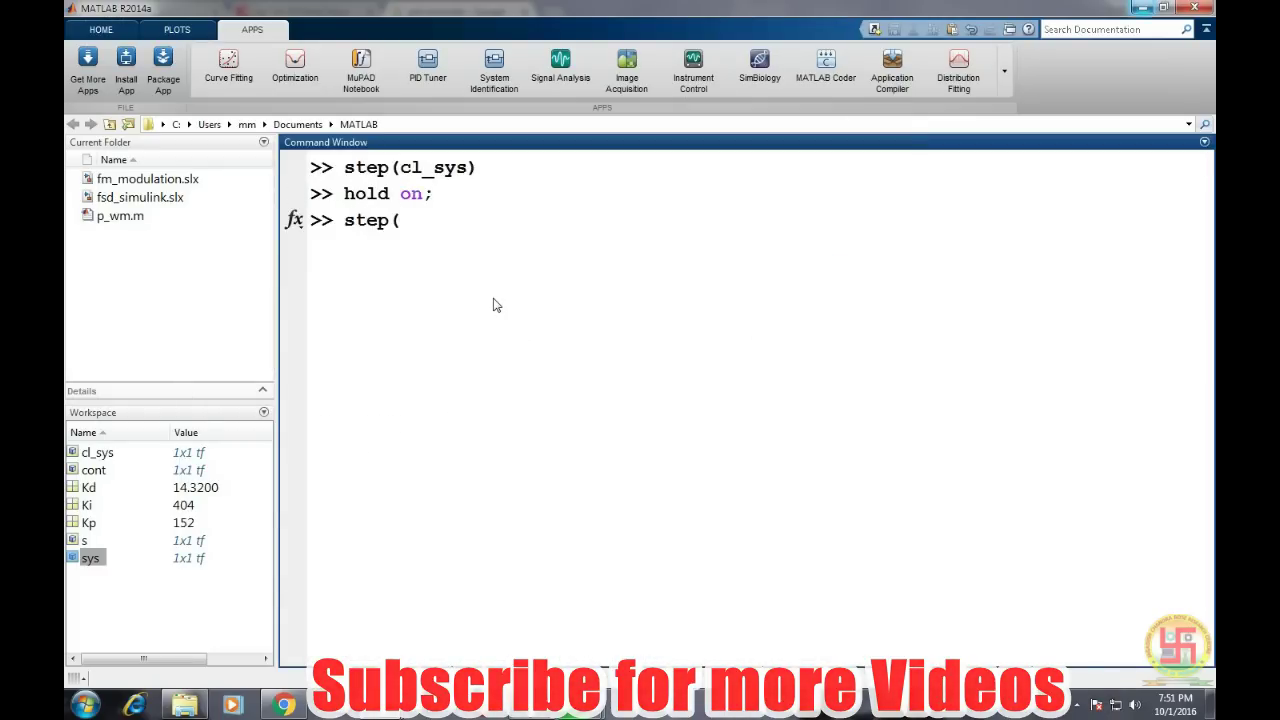
{"action": "type", "text": "sys);"}
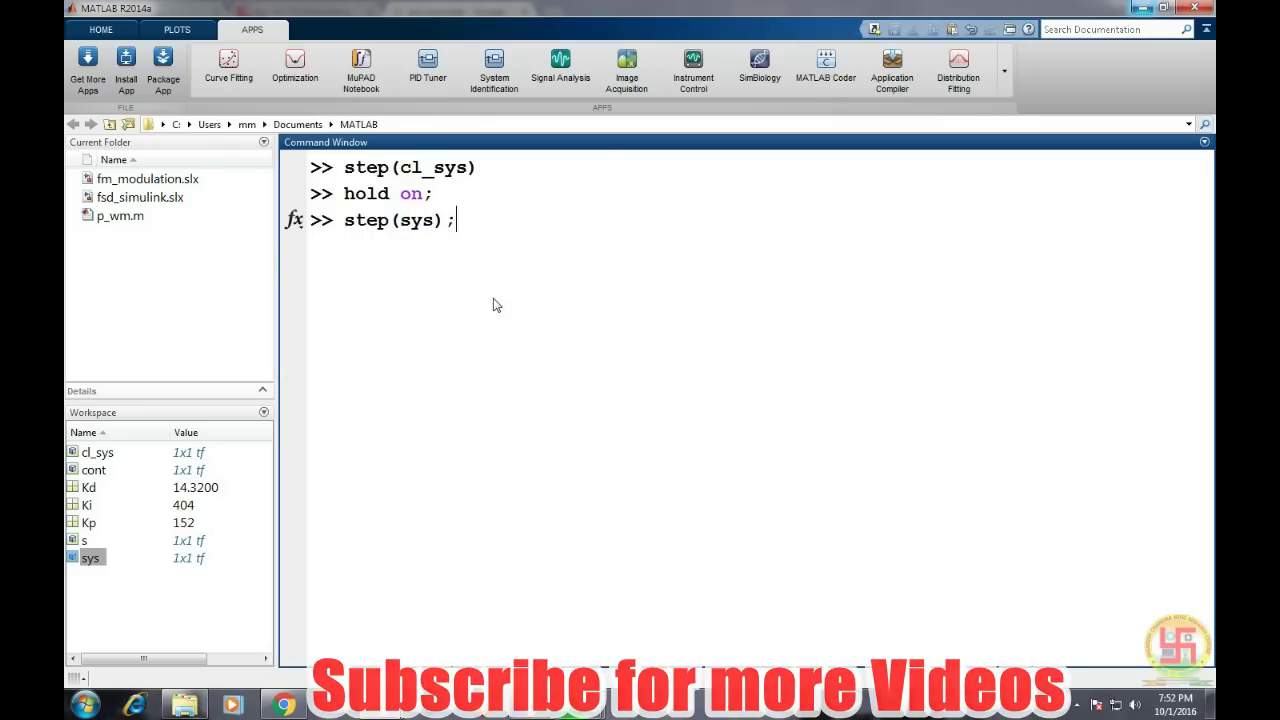
{"action": "key", "text": "Return"}
{"action": "mouse_move", "coordinate": [383, 708]}
{"action": "left_click", "coordinate": [522, 621]}
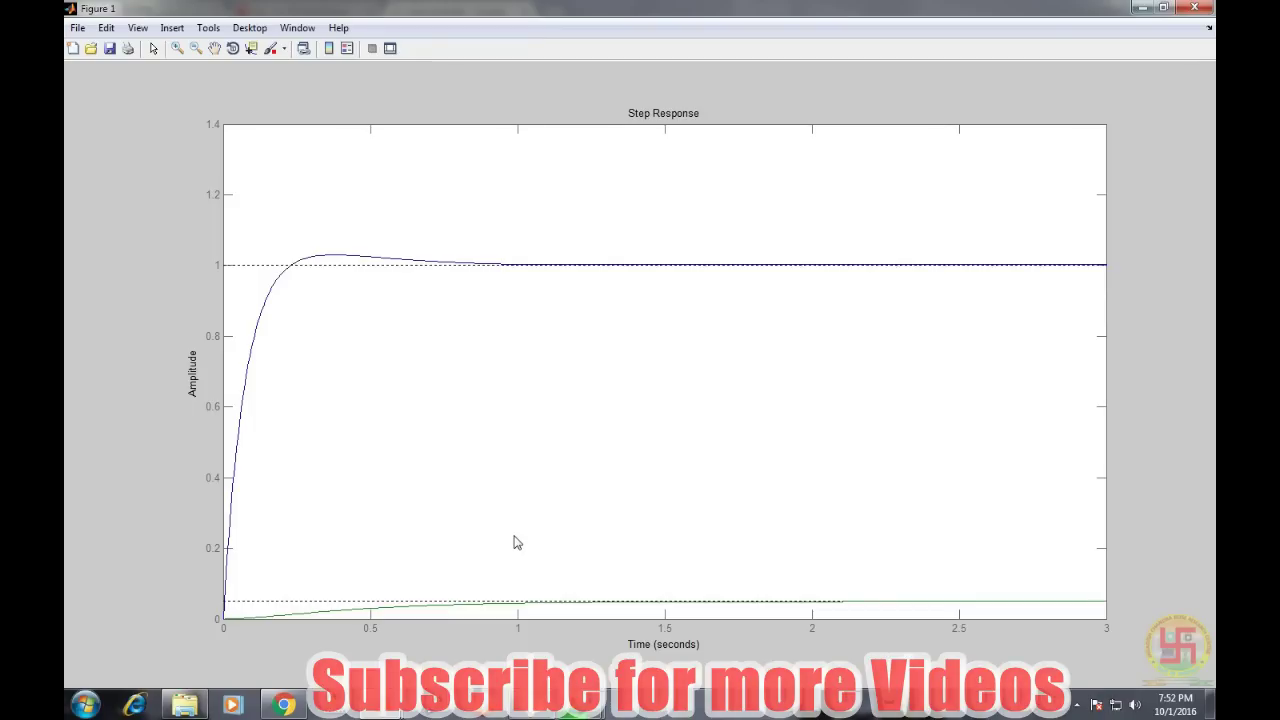
Bring the PID Tuner window back to the front to compare its tuned response
{"action": "mouse_move", "coordinate": [380, 705]}
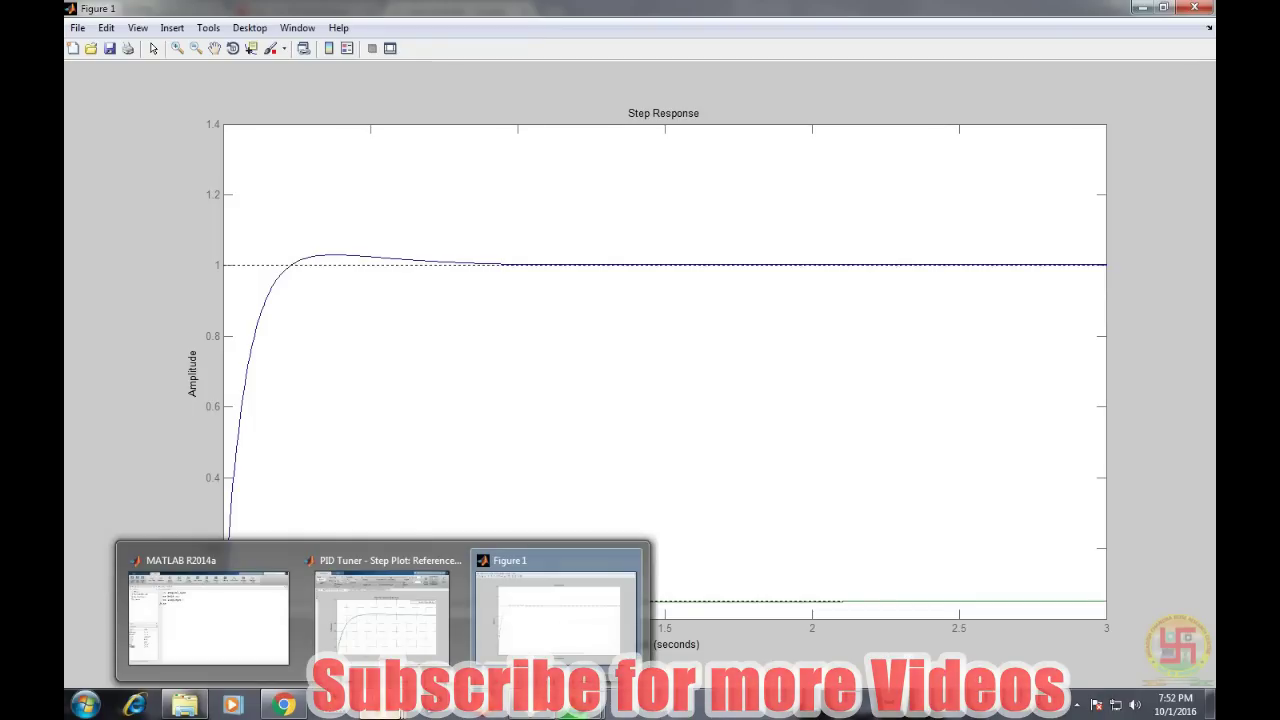
{"action": "left_click", "coordinate": [360, 622]}
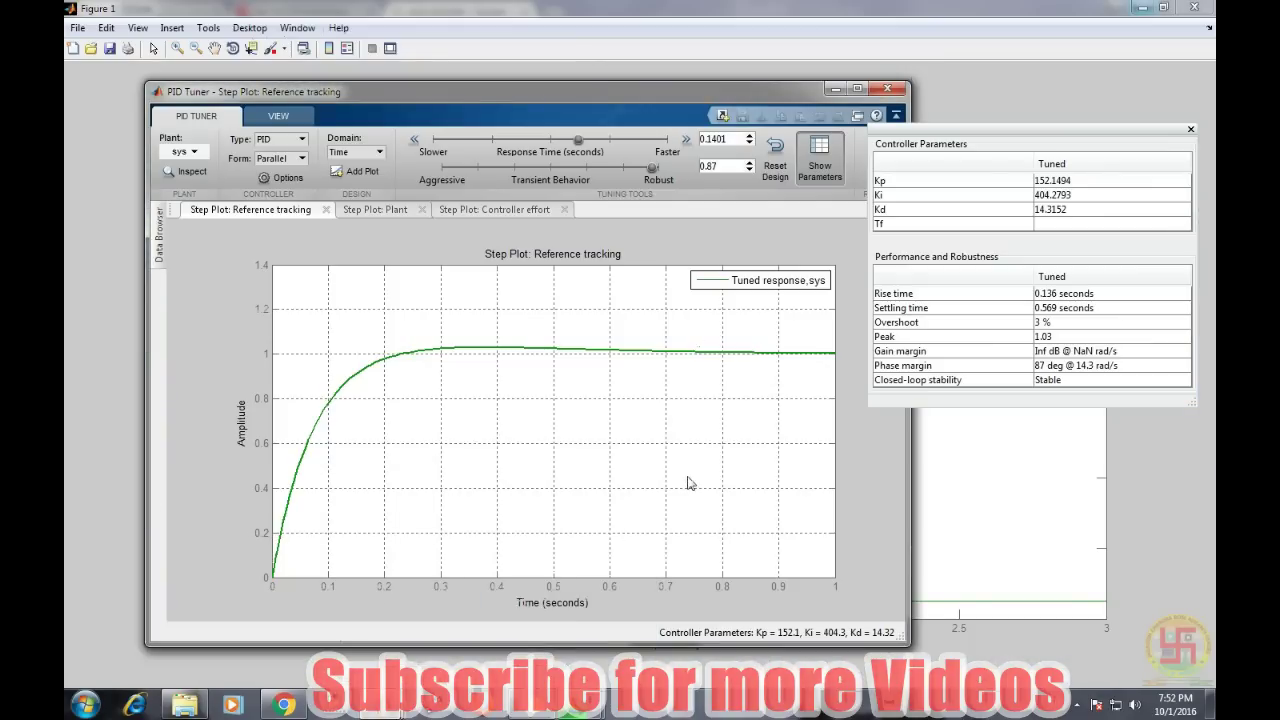